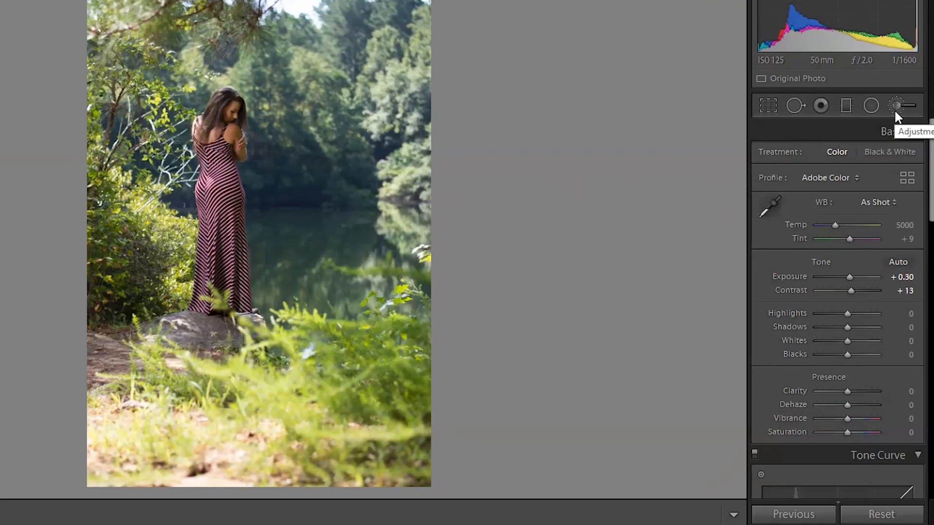
Activate the Adjustment Brush, clear its contrast effect and set its exposure to −4.00.
{"action": "left_click", "coordinate": [896, 109]}
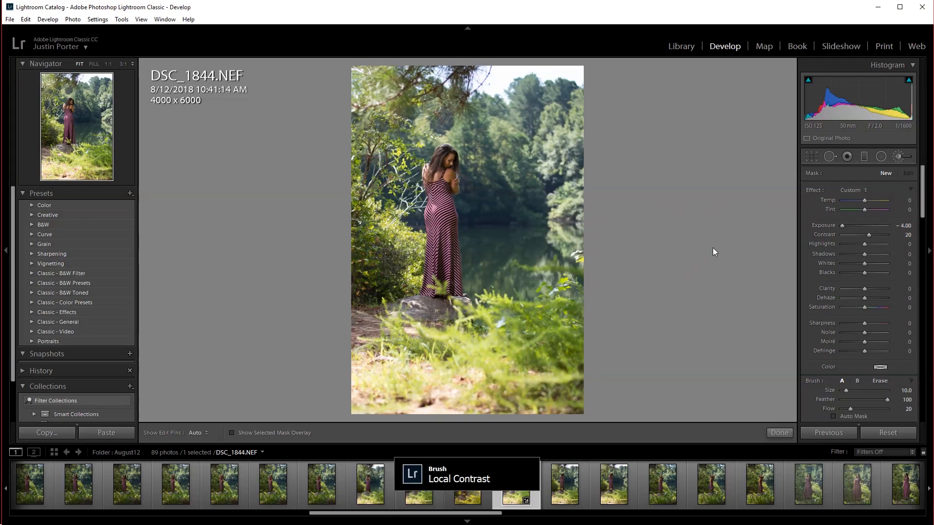
{"action": "key", "text": "semicolon"}
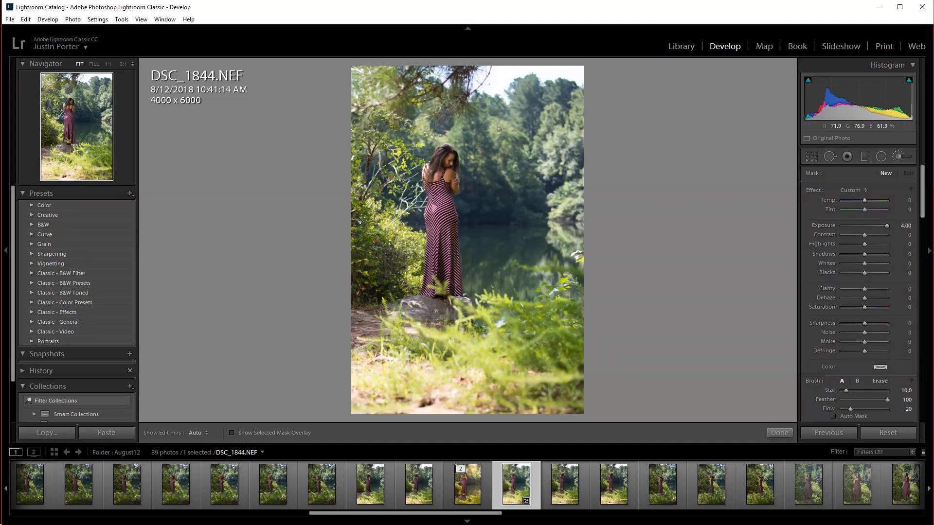
{"action": "left_click_drag", "start_coordinate": [885, 226], "coordinate": [815, 233]}
Set the brush size to 16 and the flow to 100.
{"action": "scroll", "coordinate": [822, 328], "scroll_direction": "down", "scroll_amount": 3}
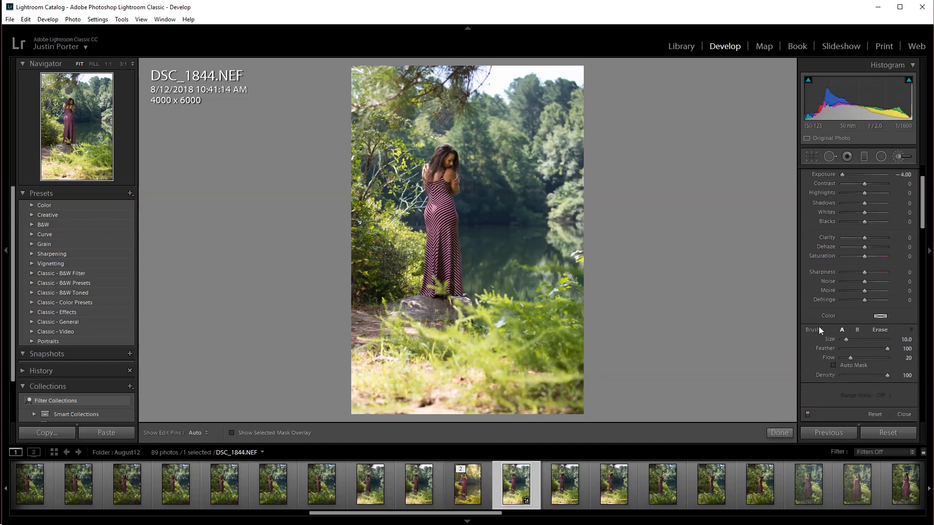
{"action": "double_click", "coordinate": [828, 359]}
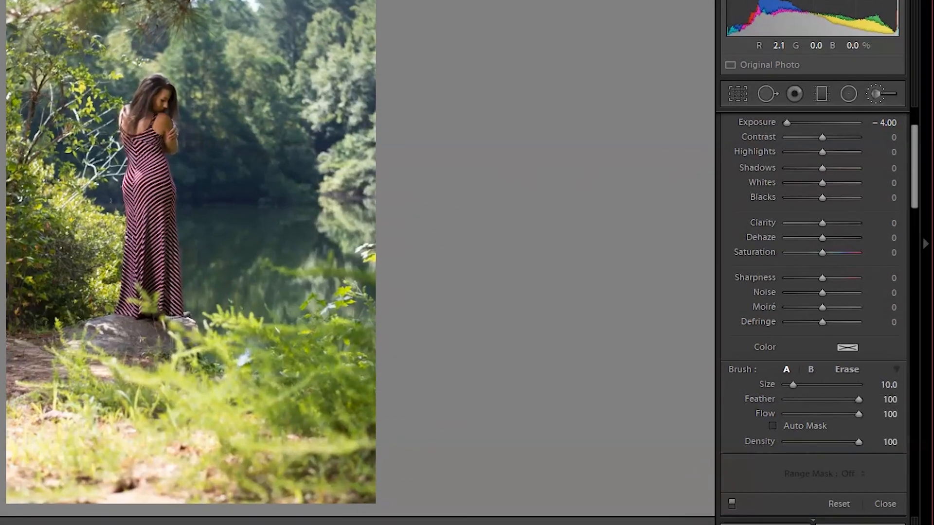
{"action": "scroll", "coordinate": [302, 258], "scroll_direction": "up", "scroll_amount": 2}
{"action": "scroll", "coordinate": [207, 233], "scroll_direction": "down", "scroll_amount": 1}
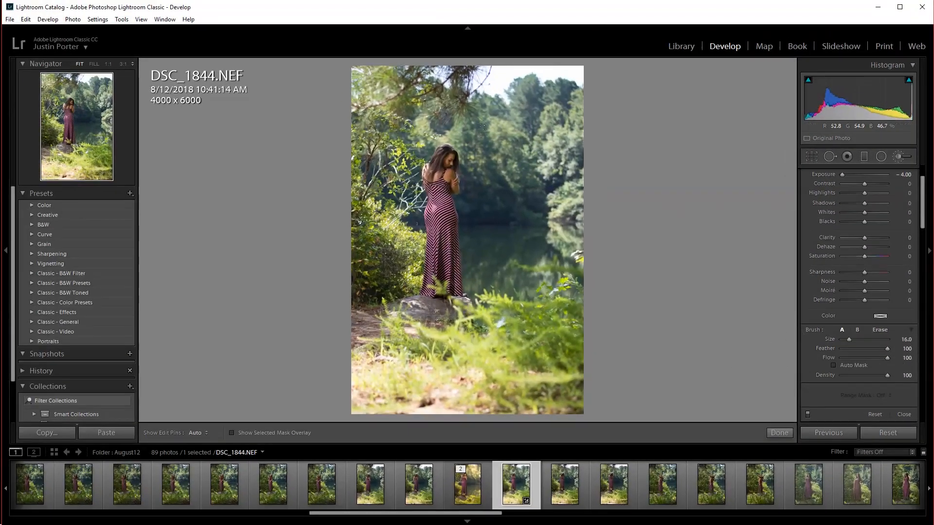
Paint full-flow test strokes over the trees, lake and woman, and raise the mask's whites to 100.
{"action": "left_click_drag", "start_coordinate": [353, 211], "coordinate": [332, 67]}
{"action": "mouse_move", "coordinate": [496, 220]}
{"action": "left_mouse_down"}
{"action": "mouse_move", "coordinate": [501, 146]}
{"action": "mouse_move", "coordinate": [555, 205]}
{"action": "mouse_move", "coordinate": [506, 73]}
{"action": "mouse_move", "coordinate": [511, 126]}
{"action": "mouse_move", "coordinate": [413, 99]}
{"action": "mouse_move", "coordinate": [540, 363]}
{"action": "mouse_move", "coordinate": [491, 296]}
{"action": "left_mouse_up"}
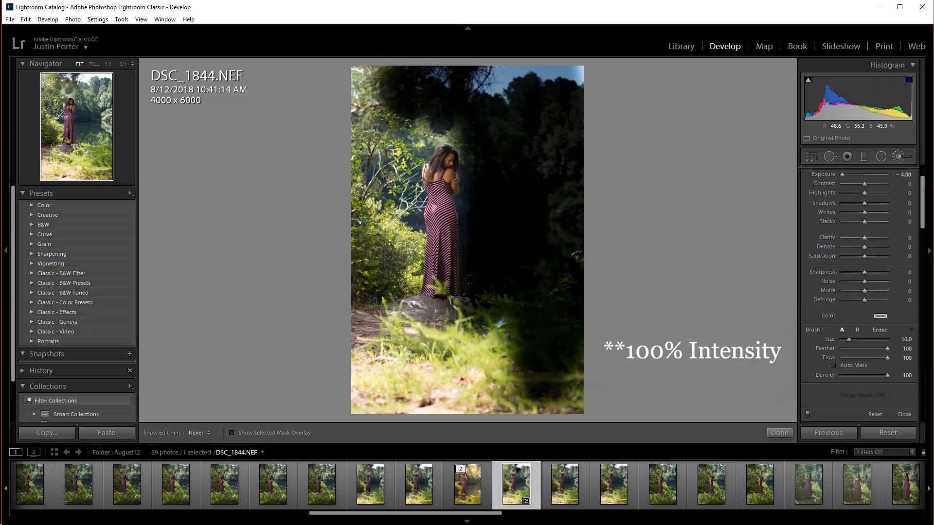
{"action": "left_click_drag", "start_coordinate": [864, 212], "coordinate": [893, 212]}
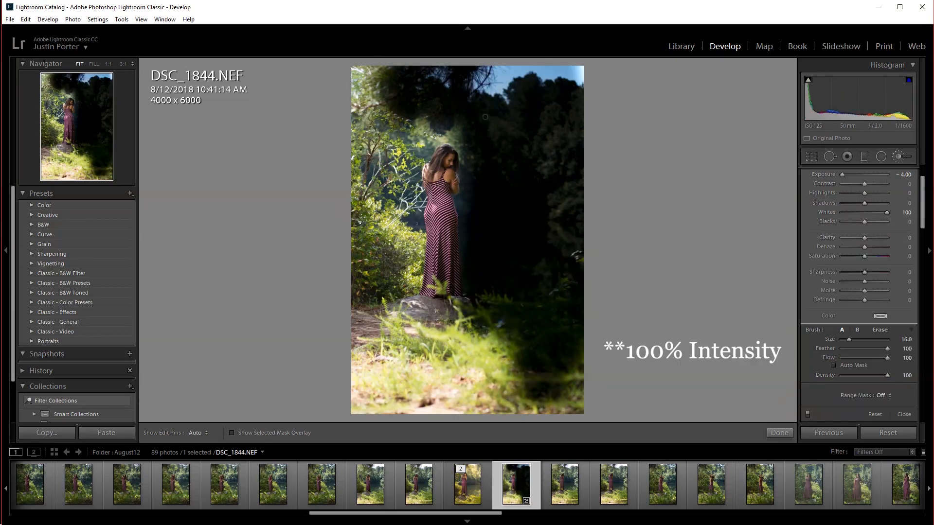
{"action": "key", "text": "h"}
{"action": "left_click_drag", "start_coordinate": [436, 311], "coordinate": [397, 185]}
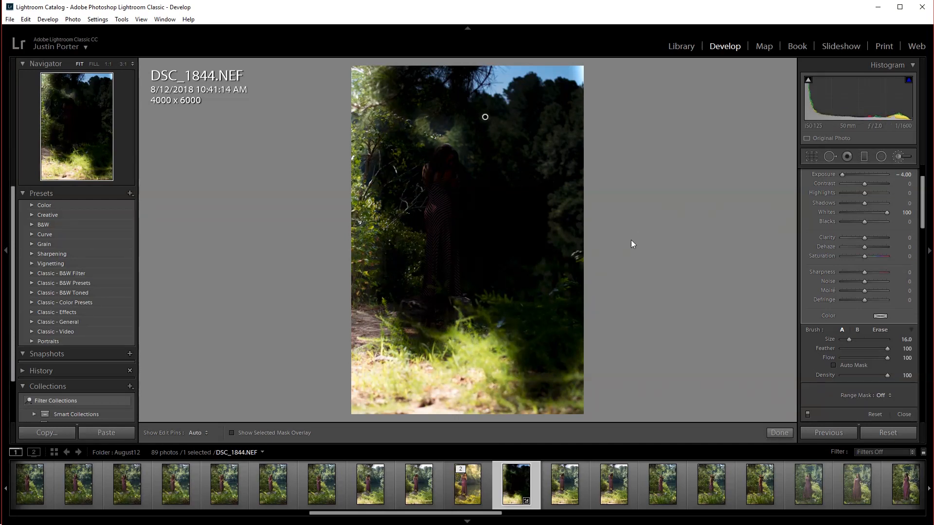
Undo the full-flow test strokes and the whites change.
{"action": "key", "text": "ctrl+z"}
{"action": "key", "text": "ctrl+z"}
{"action": "key", "text": "ctrl+z"}
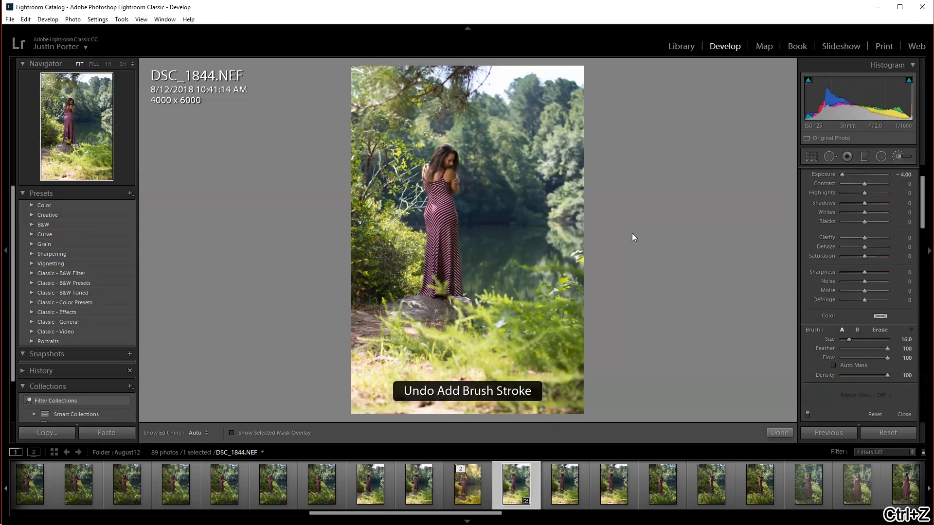
{"action": "key", "text": "ctrl+z"}
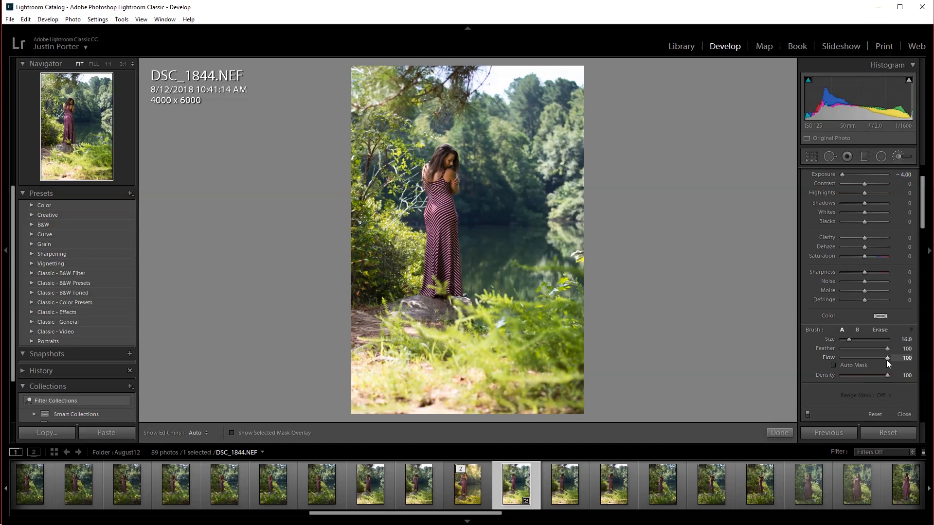
Try a brush flow of 20 and undo the trial brush stroke.
{"action": "left_click_drag", "start_coordinate": [874, 360], "coordinate": [851, 361]}
{"action": "left_click", "coordinate": [907, 358]}
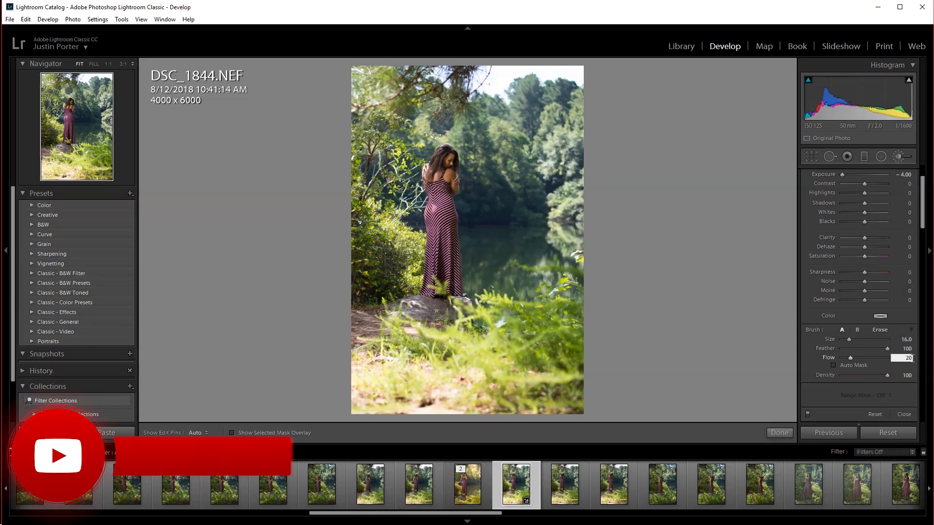
{"action": "key", "text": "ctrl+z"}
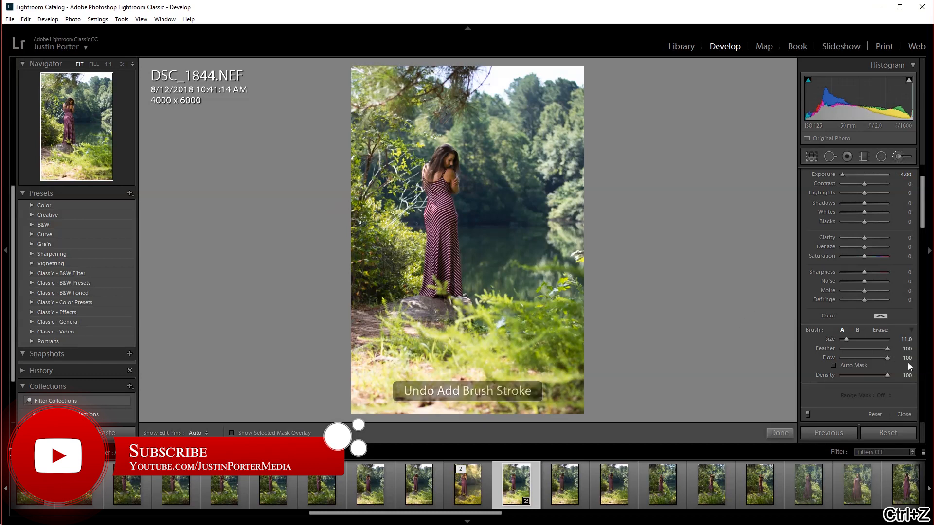
View the finished edit DSC_1844.tif for reference and return to the original DSC_1844.NEF.
{"action": "left_click", "coordinate": [468, 482]}
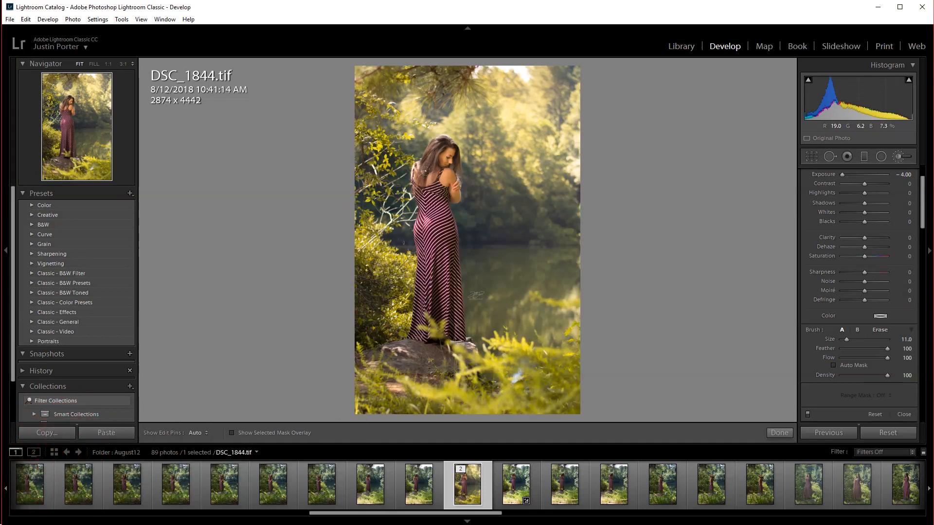
{"action": "key", "text": "Right"}
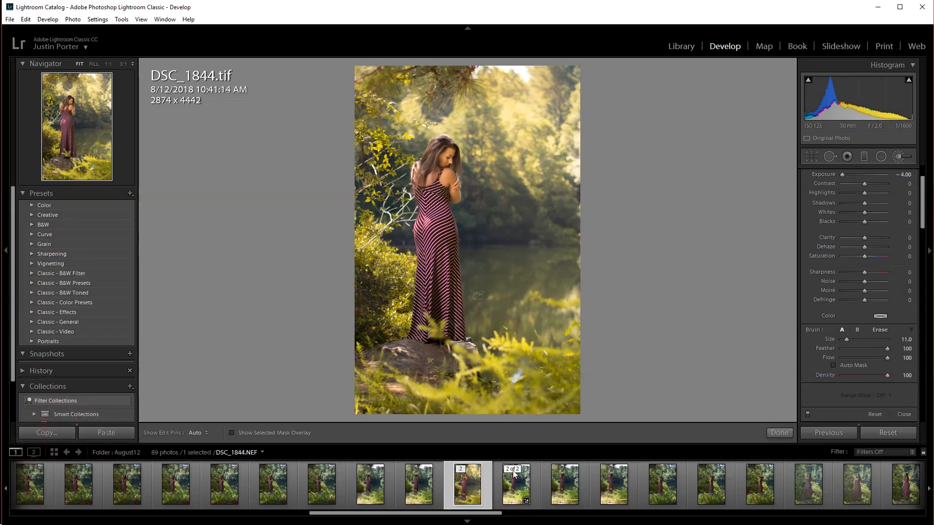
Set the brush flow to 20 and darken the bright foreground grass and ground with brush strokes.
{"action": "left_click", "coordinate": [908, 358]}
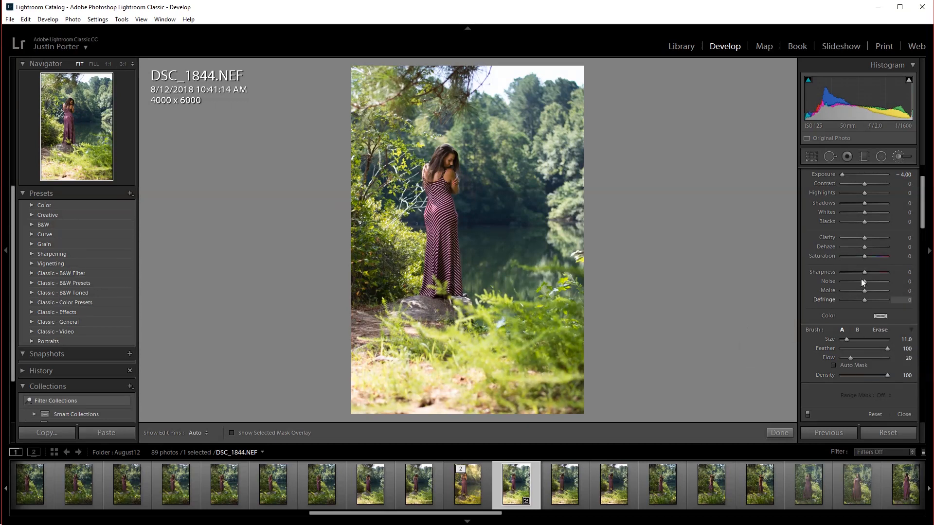
{"action": "scroll", "coordinate": [863, 279], "scroll_direction": "up", "scroll_amount": 1}
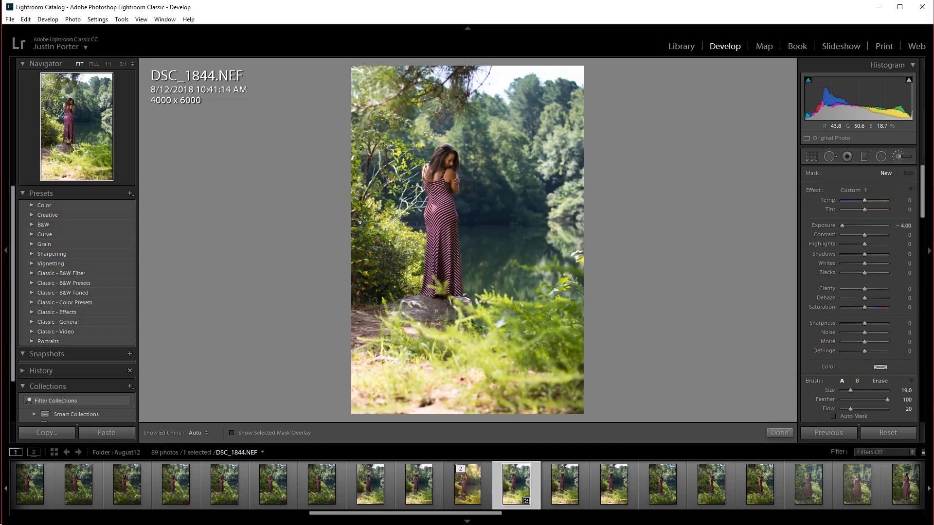
{"action": "key", "text": "h"}
{"action": "mouse_move", "coordinate": [372, 347]}
{"action": "left_mouse_down"}
{"action": "mouse_move", "coordinate": [445, 343]}
{"action": "mouse_move", "coordinate": [389, 393]}
{"action": "mouse_move", "coordinate": [460, 392]}
{"action": "left_mouse_up"}
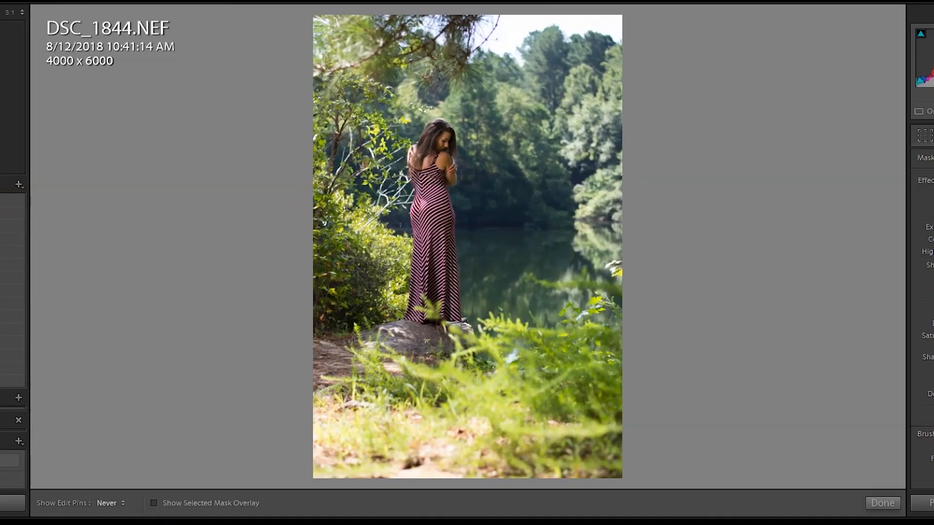
{"action": "mouse_move", "coordinate": [288, 424]}
{"action": "left_mouse_down"}
{"action": "mouse_move", "coordinate": [584, 450]}
{"action": "mouse_move", "coordinate": [534, 433]}
{"action": "left_mouse_up"}
{"action": "left_click_drag", "start_coordinate": [483, 360], "coordinate": [476, 351]}
Continue burning the foreground ground and the bushes beside the woman, toggling the visibility of the edit pins.
{"action": "key", "text": "h"}
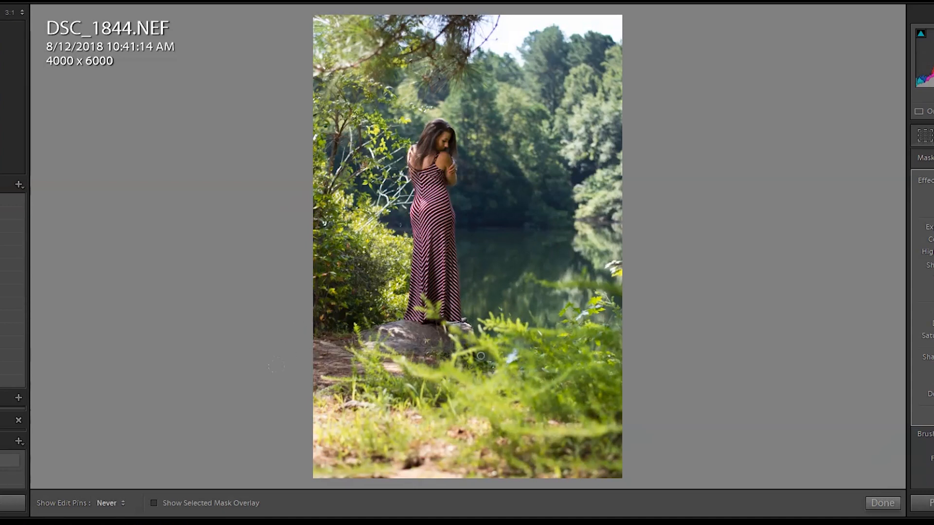
{"action": "key", "text": "h"}
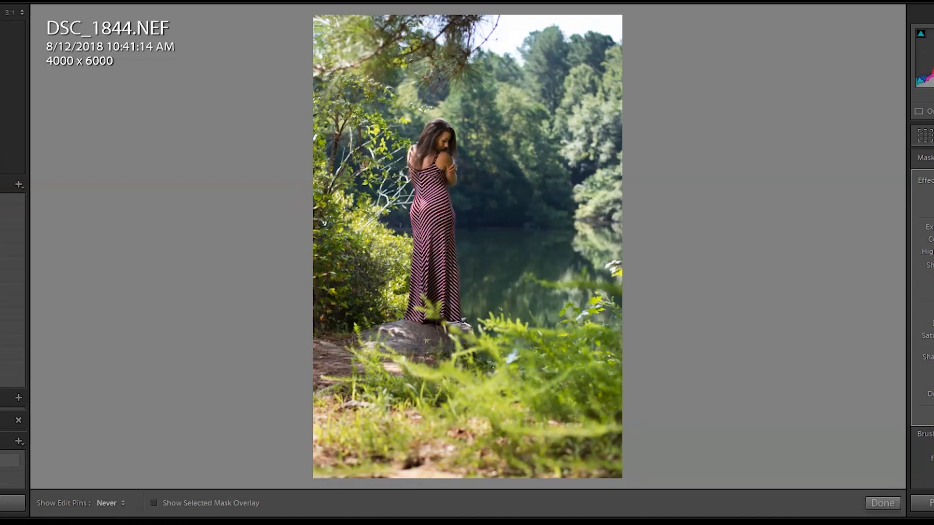
{"action": "key", "text": "h"}
{"action": "key", "text": "h"}
{"action": "key", "text": "h"}
{"action": "key", "text": "h"}
{"action": "key", "text": "h"}
{"action": "key", "text": "h"}
{"action": "key", "text": "h"}
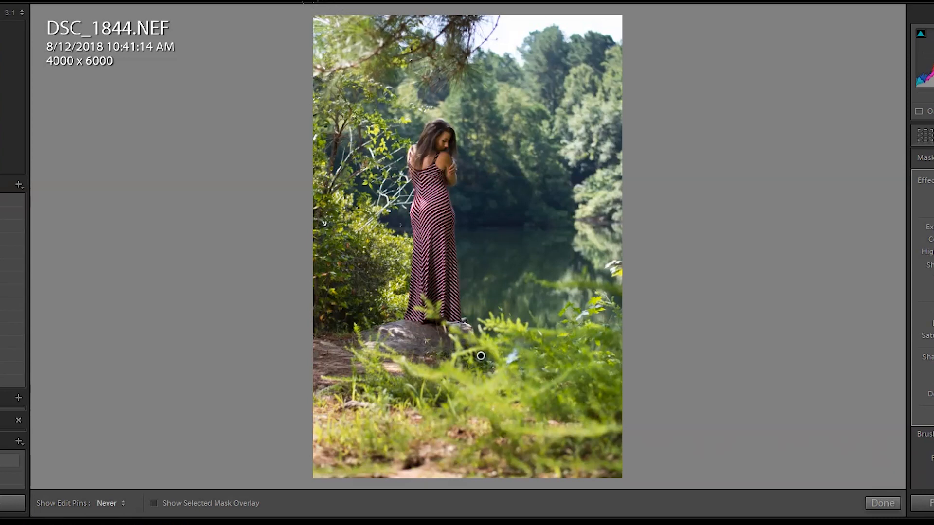
{"action": "key", "text": "h"}
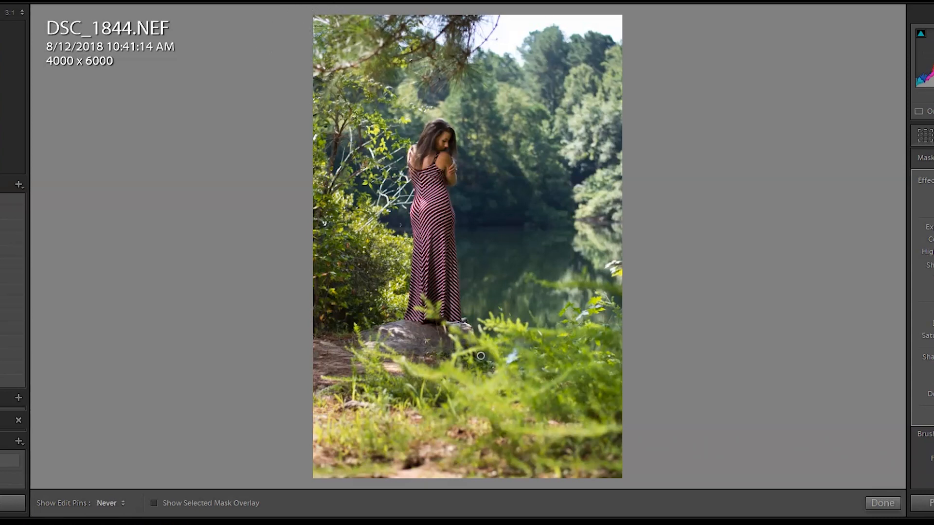
{"action": "key", "text": "h"}
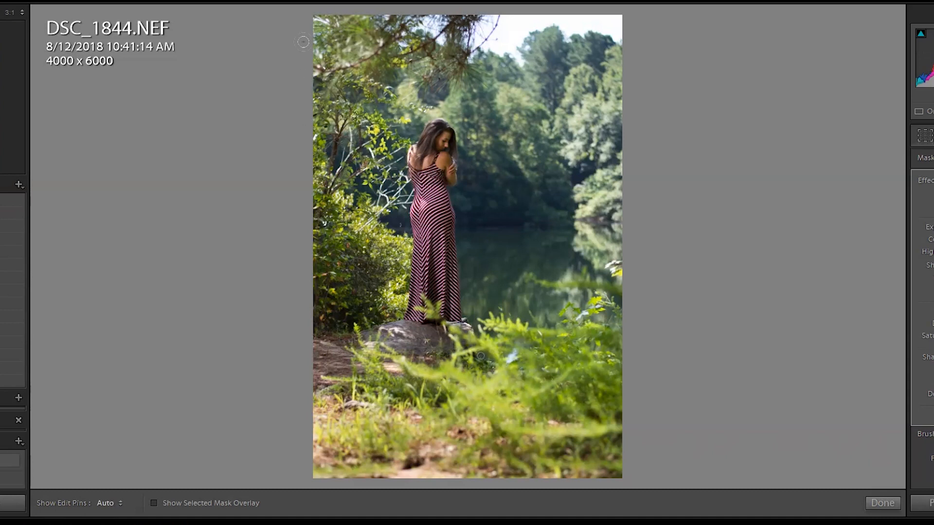
{"action": "key", "text": "h"}
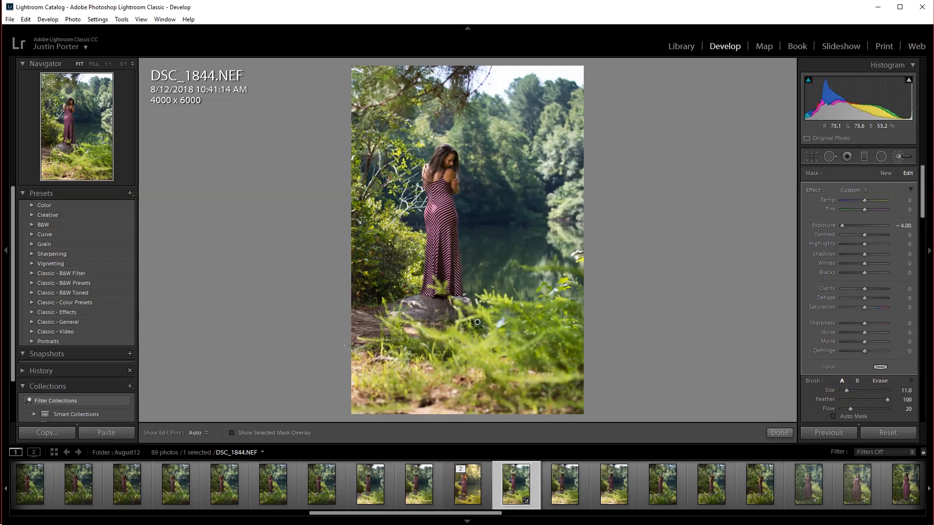
Set the brush size to 18, and change the burn mask's exposure to −2.60 and highlights to −90.
{"action": "key", "text": "bracketright"}
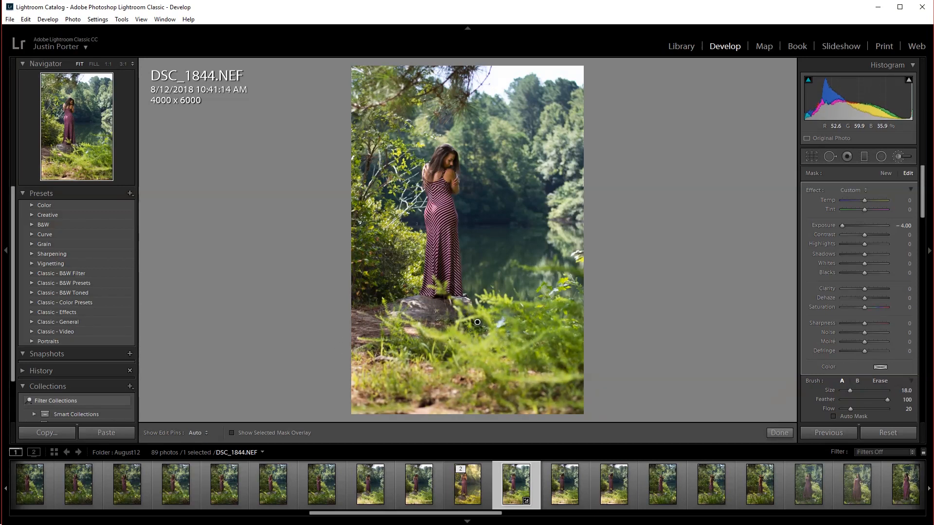
{"action": "double_click", "coordinate": [842, 227]}
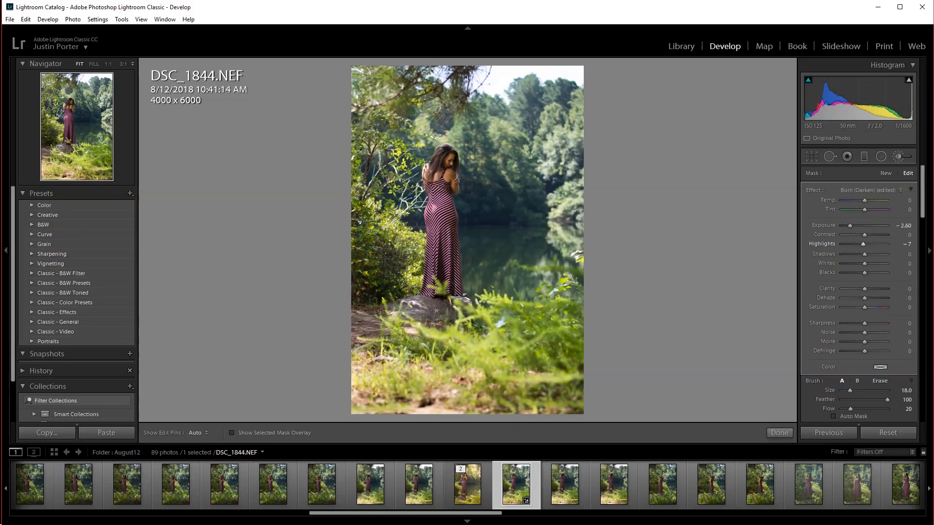
{"action": "left_click_drag", "start_coordinate": [864, 244], "coordinate": [845, 245]}
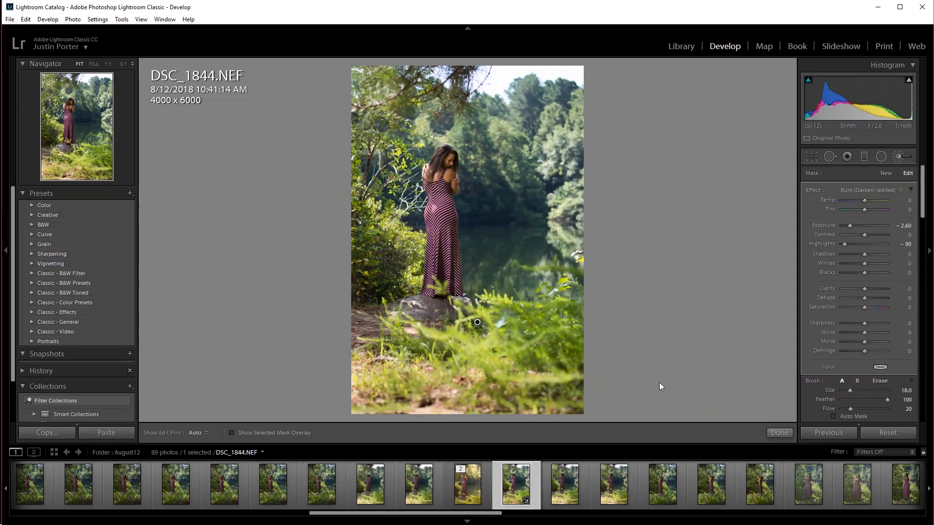
Using a side-by-side before/after comparison, set the burn mask's contrast to 45, shadows to 38 and blacks to −13.
{"action": "key", "text": "y"}
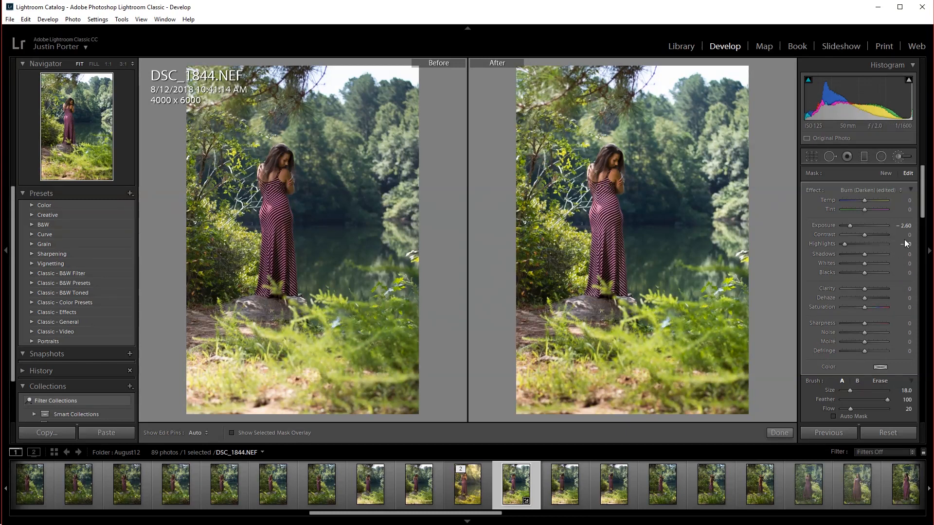
{"action": "left_click_drag", "start_coordinate": [909, 235], "coordinate": [930, 235]}
{"action": "left_click_drag", "start_coordinate": [906, 272], "coordinate": [914, 254]}
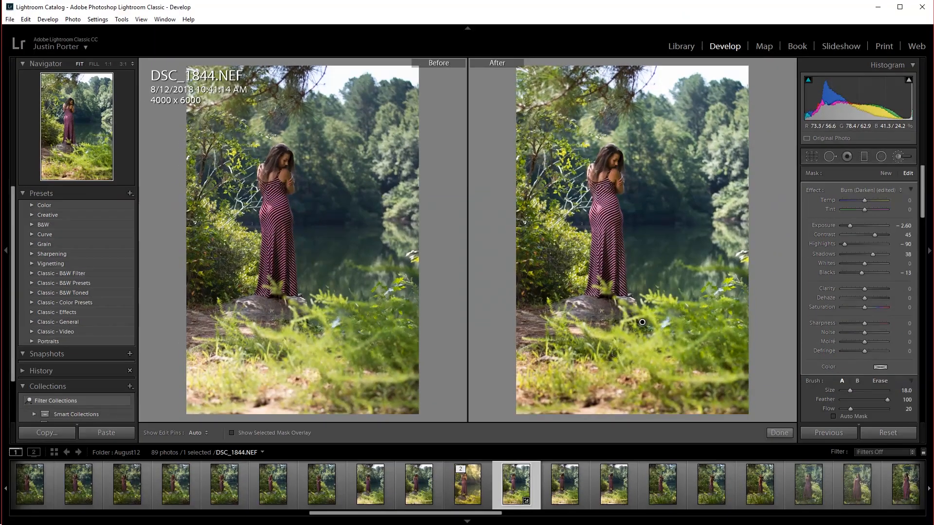
{"action": "key", "text": "y"}
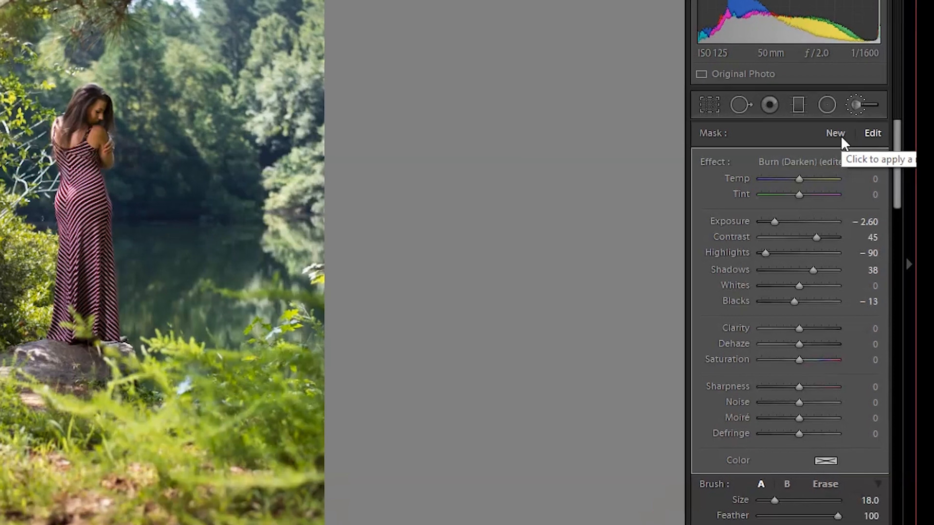
Start a new brush mask, reset all its effect settings and enter an exposure of 4.
{"action": "left_click", "coordinate": [846, 133]}
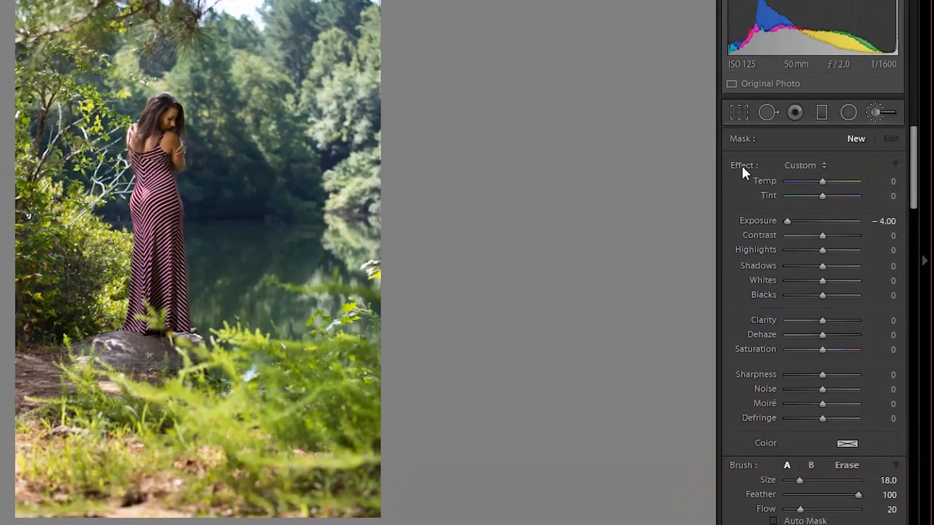
{"action": "double_click", "coordinate": [729, 164]}
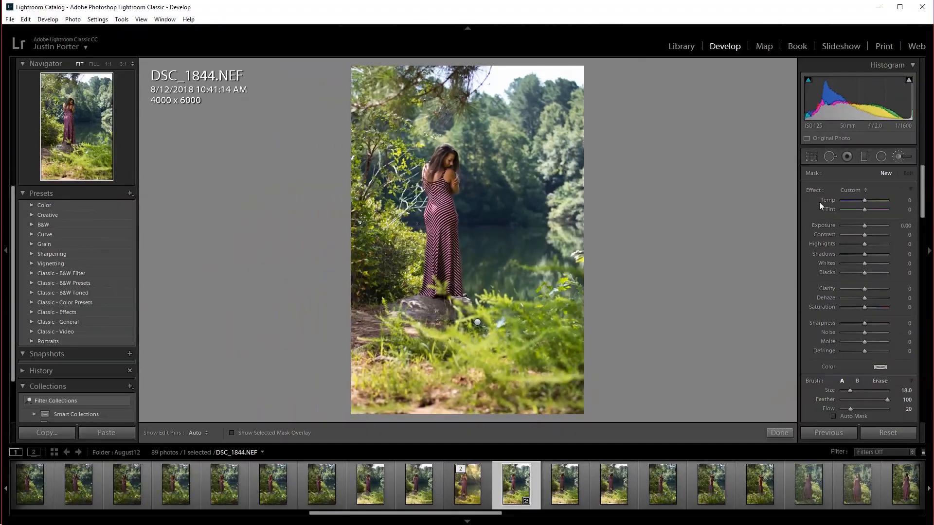
{"action": "left_click", "coordinate": [908, 228]}
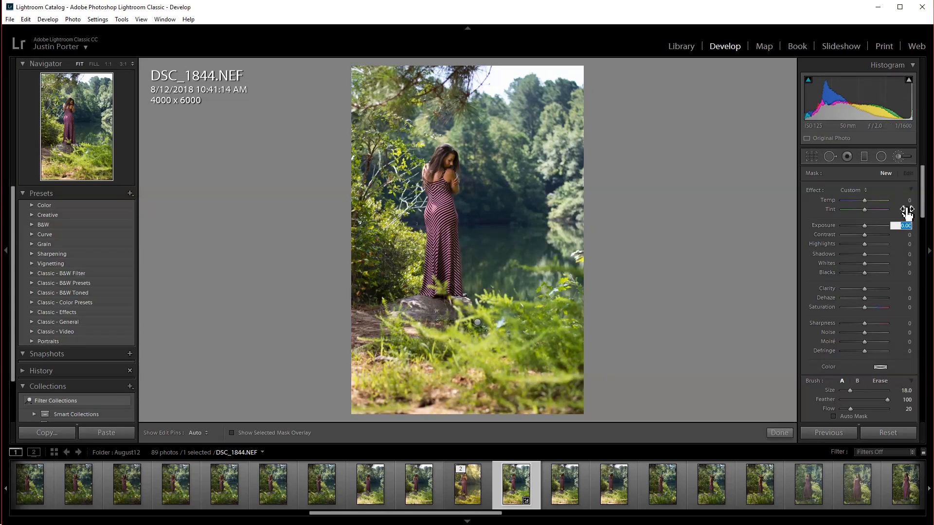
{"action": "type", "text": "4"}
{"action": "key", "text": "Return"}
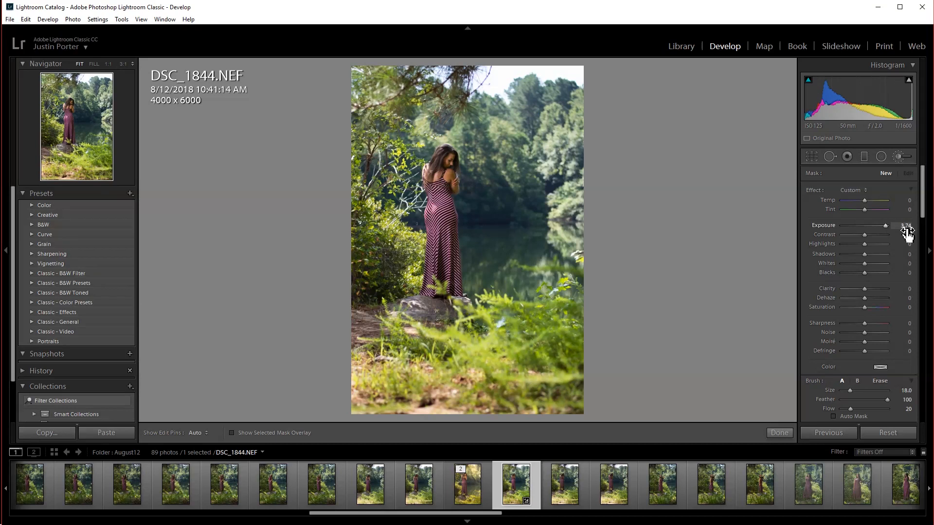
Start a dodge mask on the trees behind the woman with a size 16 brush and set its exposure to 4.00.
{"action": "scroll", "coordinate": [512, 117], "scroll_direction": "down", "scroll_amount": 2}
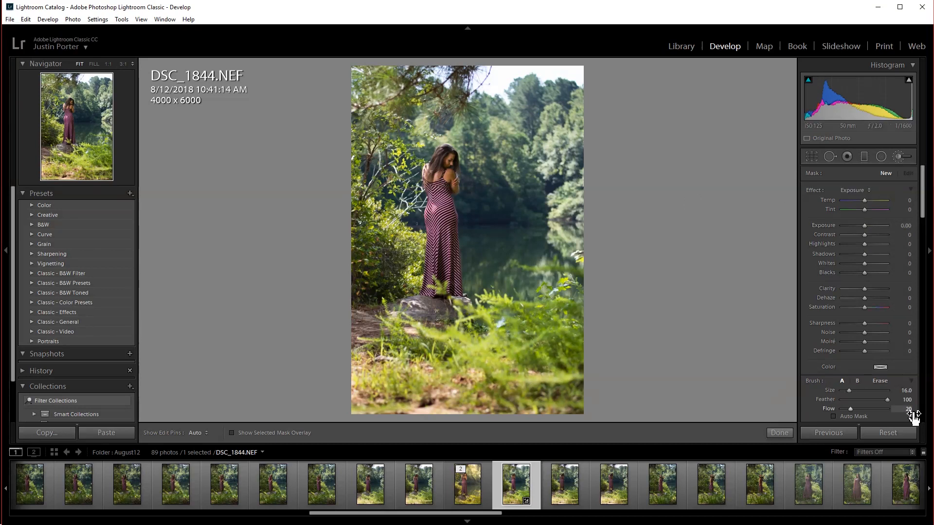
{"action": "left_click", "coordinate": [537, 107]}
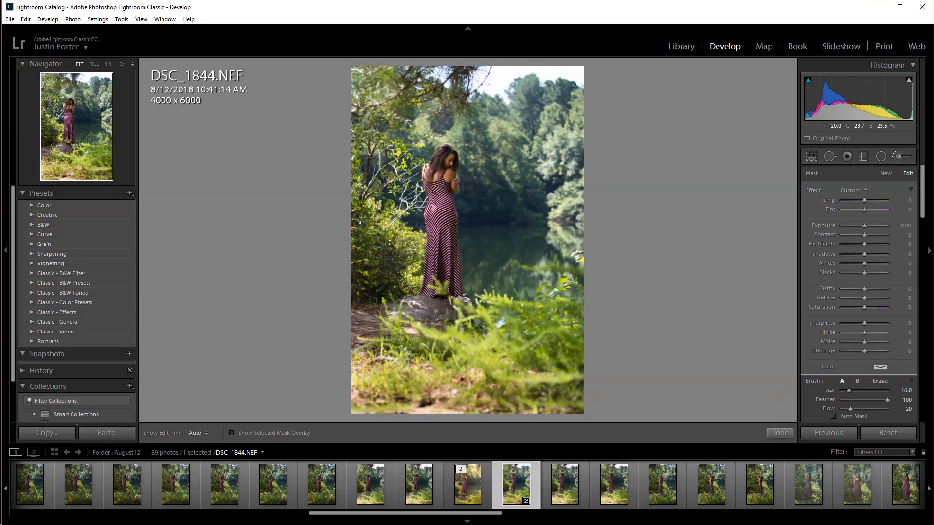
{"action": "key", "text": "h"}
{"action": "key", "text": "h"}
{"action": "left_click", "coordinate": [108, 64]}
{"action": "left_click_drag", "start_coordinate": [515, 166], "coordinate": [502, 261]}
{"action": "scroll", "coordinate": [502, 260], "scroll_direction": "up", "scroll_amount": 5}
{"action": "left_click", "coordinate": [94, 64]}
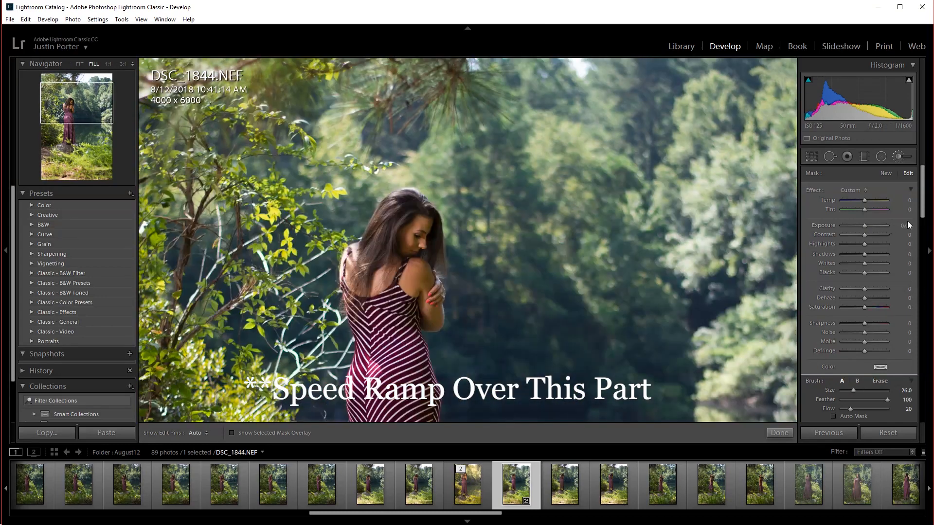
{"action": "left_click_drag", "start_coordinate": [909, 225], "coordinate": [930, 226]}
Dodge the background trees and lake beside the woman, undo the last stroke and set the brush size to 21.
{"action": "left_click", "coordinate": [79, 65]}
{"action": "scroll", "coordinate": [513, 187], "scroll_direction": "down", "scroll_amount": 3}
{"action": "mouse_move", "coordinate": [514, 187]}
{"action": "left_mouse_down"}
{"action": "mouse_move", "coordinate": [481, 168]}
{"action": "mouse_move", "coordinate": [566, 206]}
{"action": "left_mouse_up"}
{"action": "scroll", "coordinate": [487, 234], "scroll_direction": "down", "scroll_amount": 5}
{"action": "mouse_move", "coordinate": [487, 238]}
{"action": "left_mouse_down"}
{"action": "mouse_move", "coordinate": [523, 273]}
{"action": "mouse_move", "coordinate": [468, 244]}
{"action": "mouse_move", "coordinate": [472, 287]}
{"action": "mouse_move", "coordinate": [555, 253]}
{"action": "left_mouse_up"}
{"action": "key", "text": "ctrl+z"}
{"action": "scroll", "coordinate": [497, 253], "scroll_direction": "up", "scroll_amount": 5}
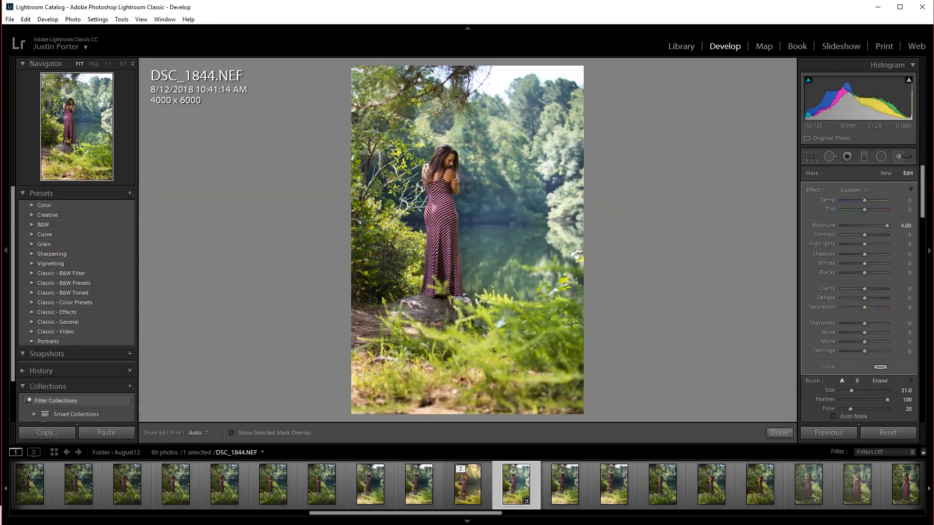
Compare the photo side by side before and after, and set the background dodge mask's temperature to 100.
{"action": "key", "text": "y"}
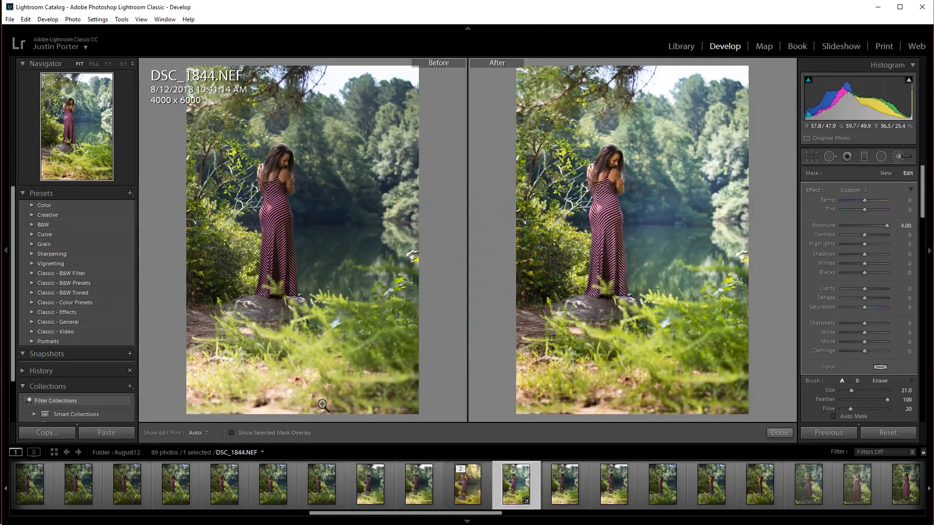
{"action": "key", "text": "y"}
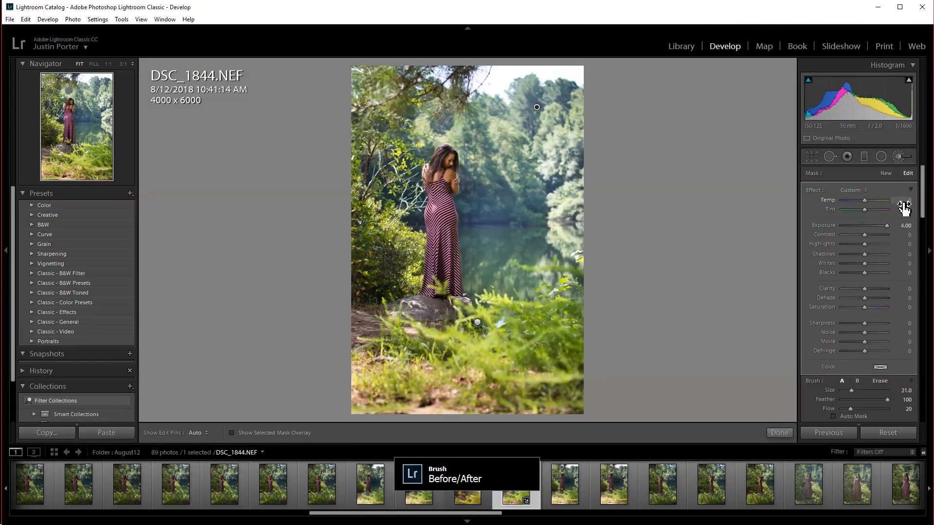
{"action": "left_click_drag", "start_coordinate": [870, 200], "coordinate": [887, 200]}
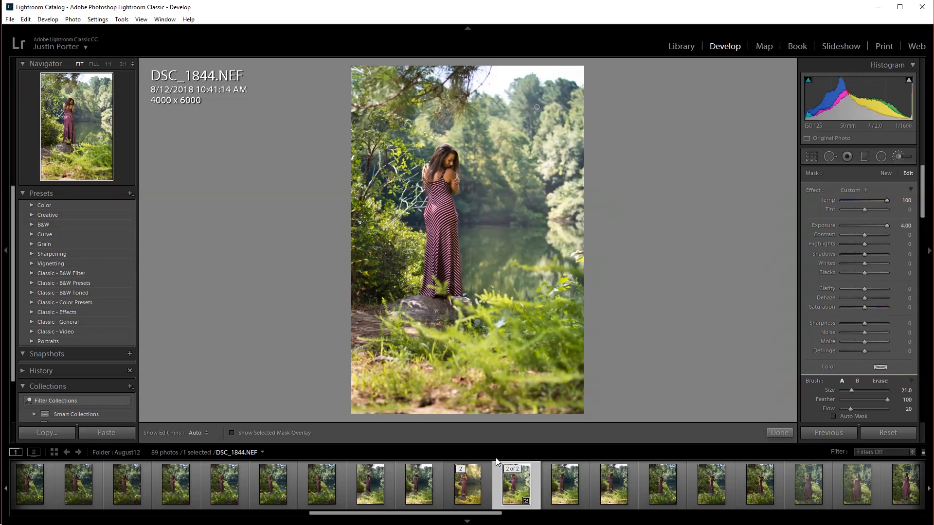
Prepare a new brush mask with temperature 100 and exposure 4, and close the Adjustment Brush.
{"action": "key", "text": "bracketright"}
{"action": "left_click", "coordinate": [885, 173]}
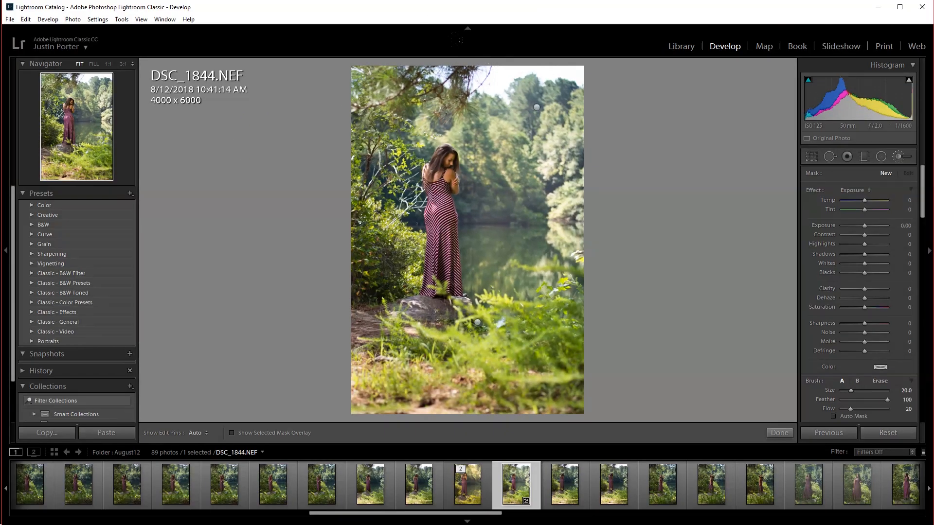
{"action": "left_click", "coordinate": [908, 200]}
{"action": "type", "text": "91"}
{"action": "key", "text": "Return"}
{"action": "left_click", "coordinate": [907, 200]}
{"action": "type", "text": "100"}
{"action": "key", "text": "Return"}
{"action": "left_click", "coordinate": [905, 226]}
{"action": "type", "text": "4"}
{"action": "key", "text": "Return"}
{"action": "key", "text": "k"}
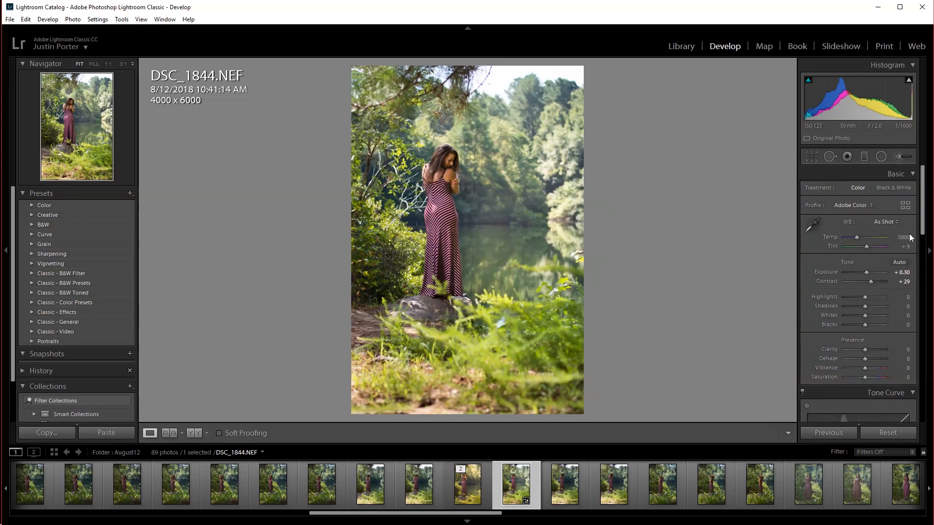
Set the whole photo's temperature to 5400, contrast to +22 and shadows to −17, and show the before/after comparison.
{"action": "left_click_drag", "start_coordinate": [908, 239], "coordinate": [914, 239]}
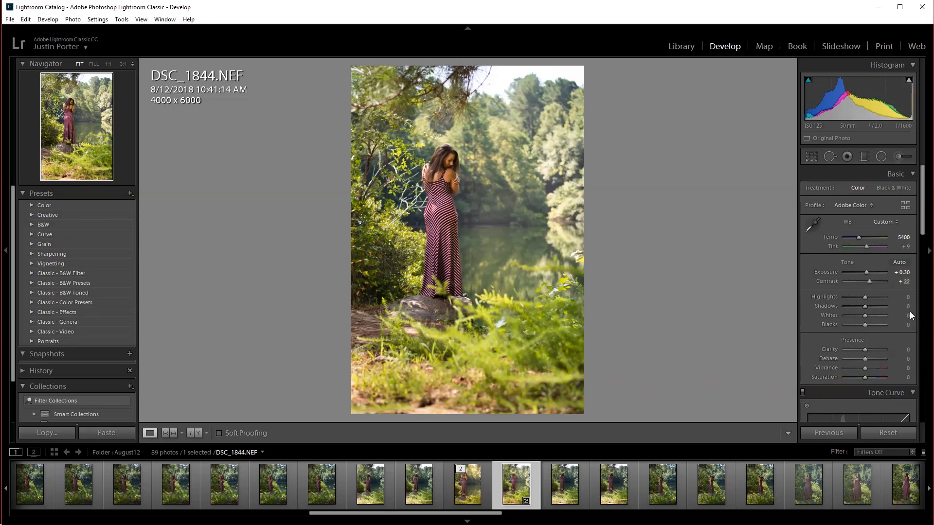
{"action": "left_click_drag", "start_coordinate": [908, 306], "coordinate": [901, 306]}
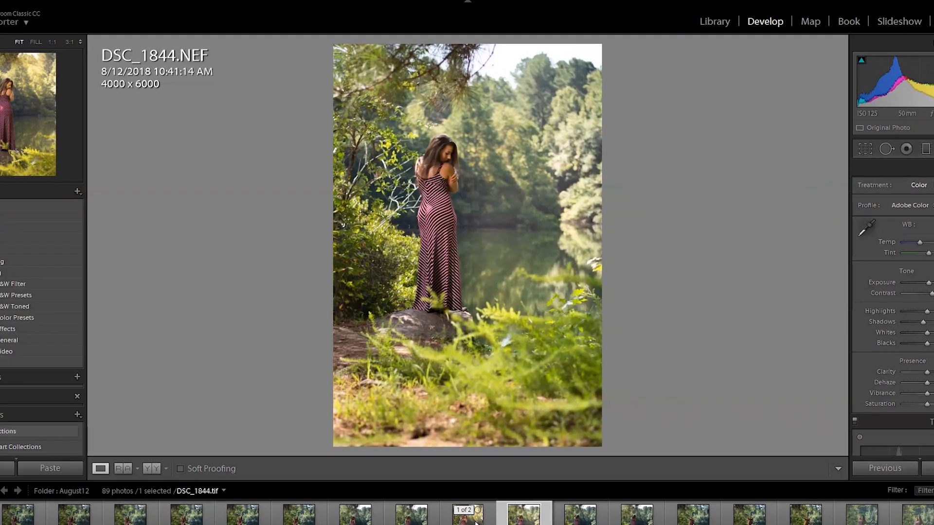
{"action": "key", "text": "y"}
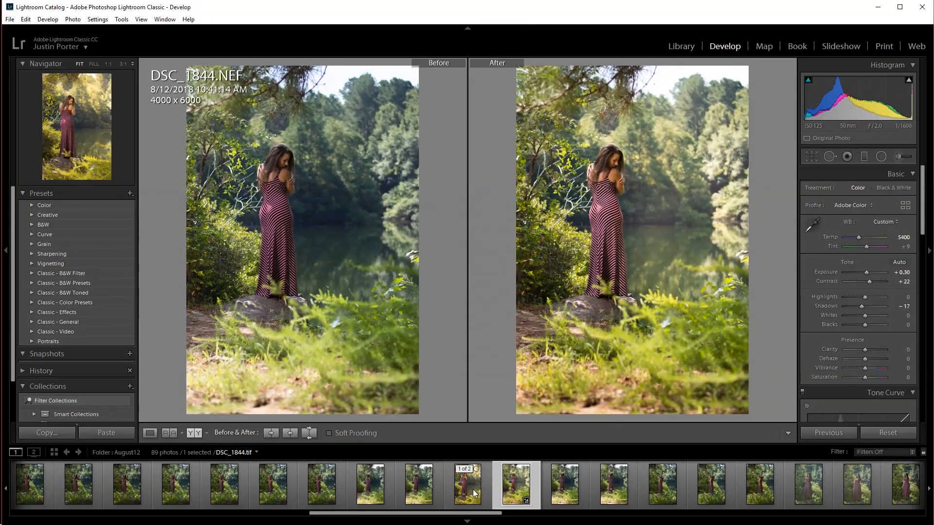
View the finished DSC_1844.tif for reference, return to DSC_1844.NEF and look through its tone curve and HSL settings.
{"action": "left_click", "coordinate": [473, 490]}
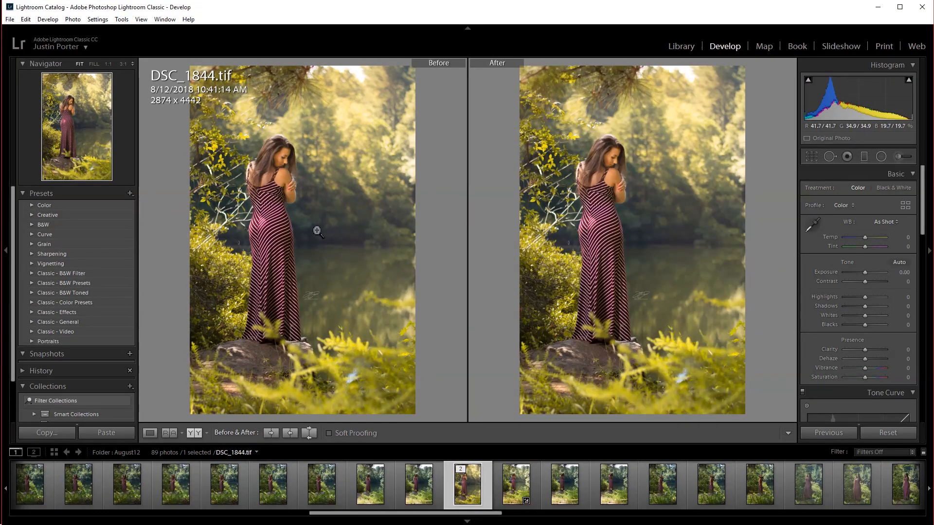
{"action": "left_click", "coordinate": [516, 484]}
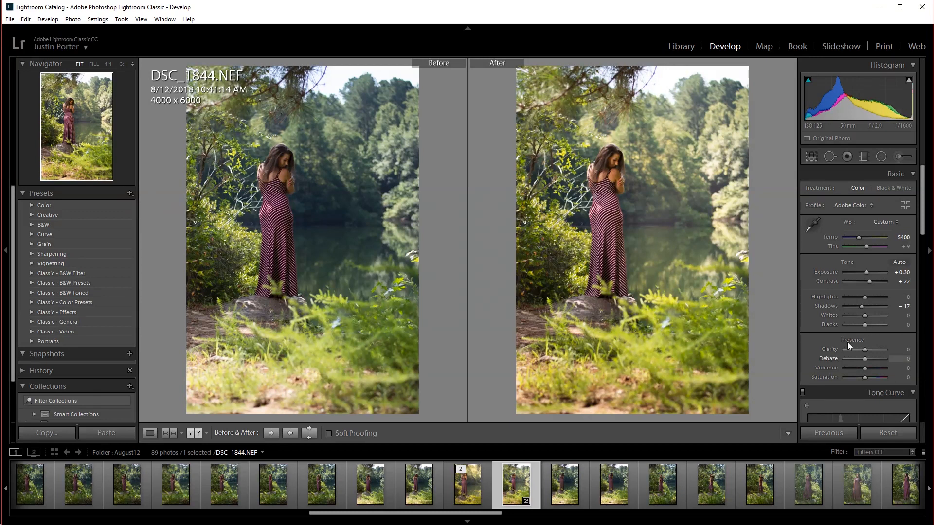
{"action": "scroll", "coordinate": [827, 348], "scroll_direction": "down", "scroll_amount": 2}
{"action": "scroll", "coordinate": [827, 350], "scroll_direction": "down", "scroll_amount": 10}
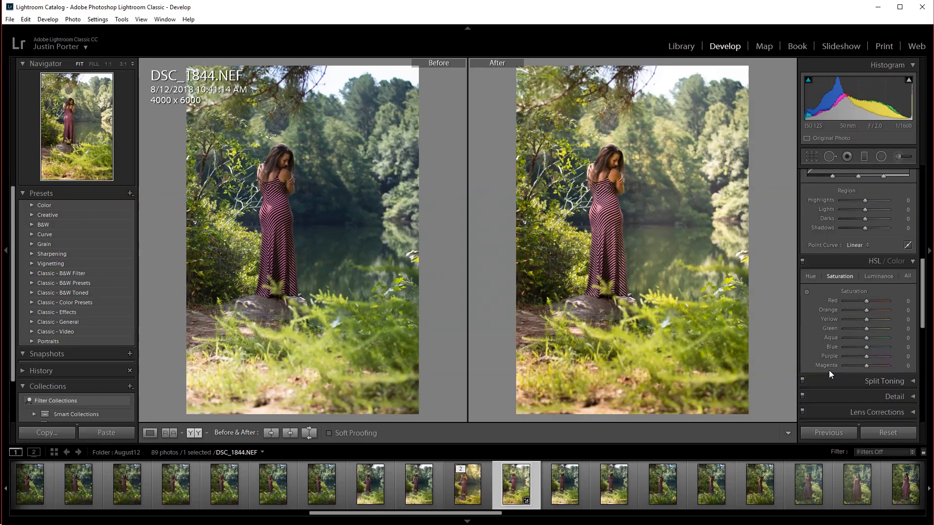
{"action": "scroll", "coordinate": [832, 360], "scroll_direction": "up", "scroll_amount": 12}
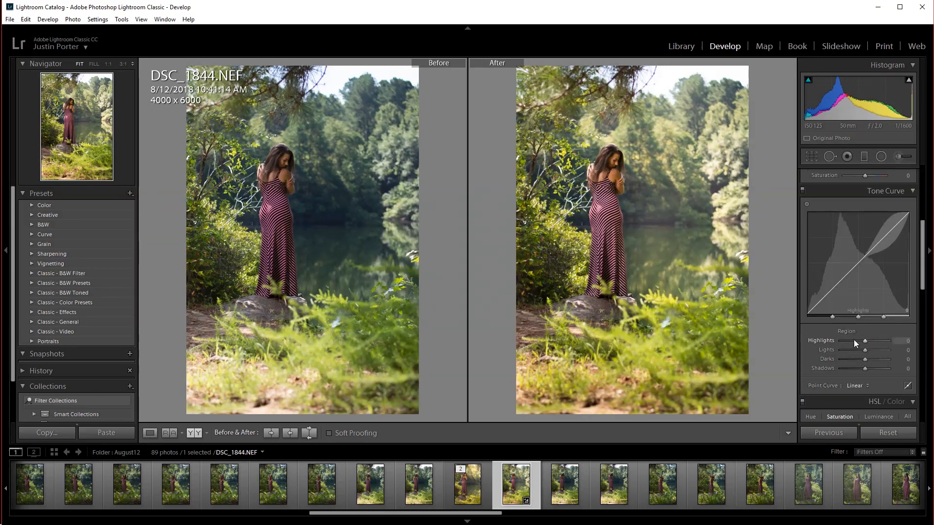
Dodge the woman's hair, face, shoulder and arm at 1:1 with a new warm brush mask, and return to the full view.
{"action": "left_click", "coordinate": [902, 157]}
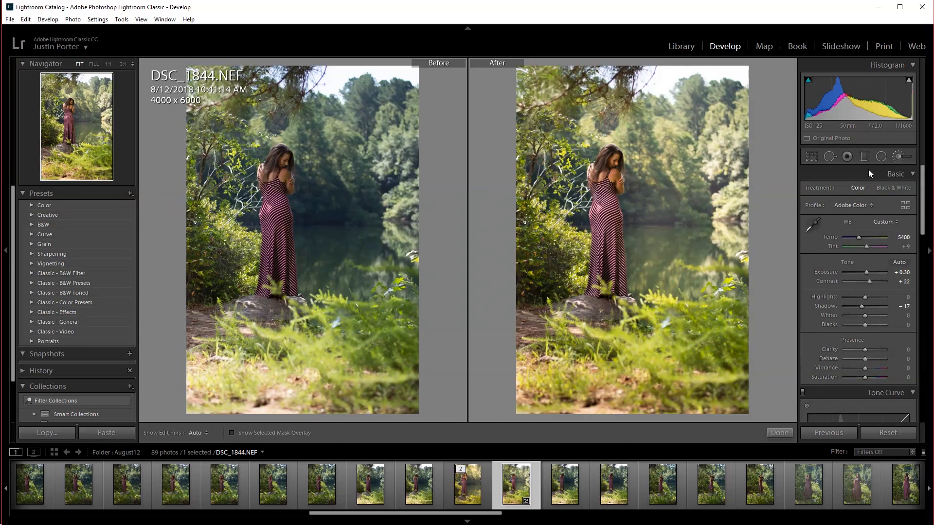
{"action": "left_click", "coordinate": [109, 64]}
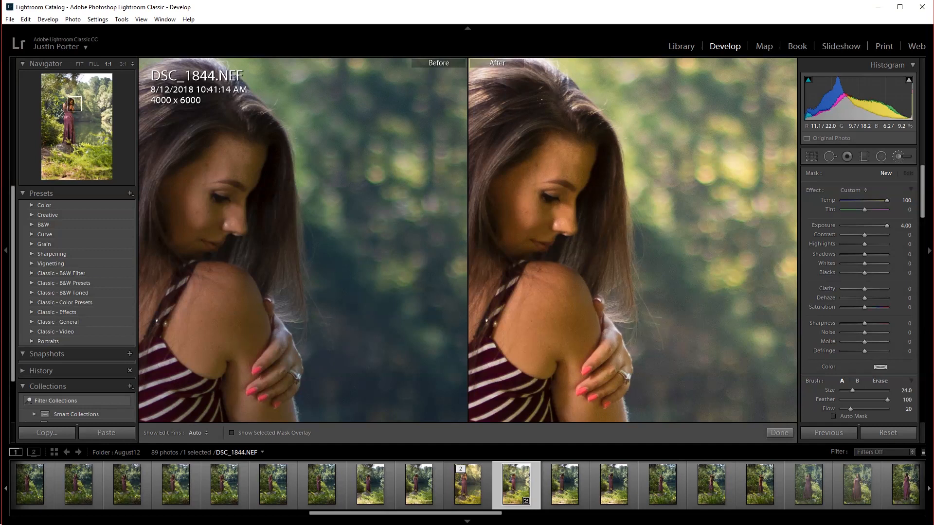
{"action": "left_click", "coordinate": [627, 175]}
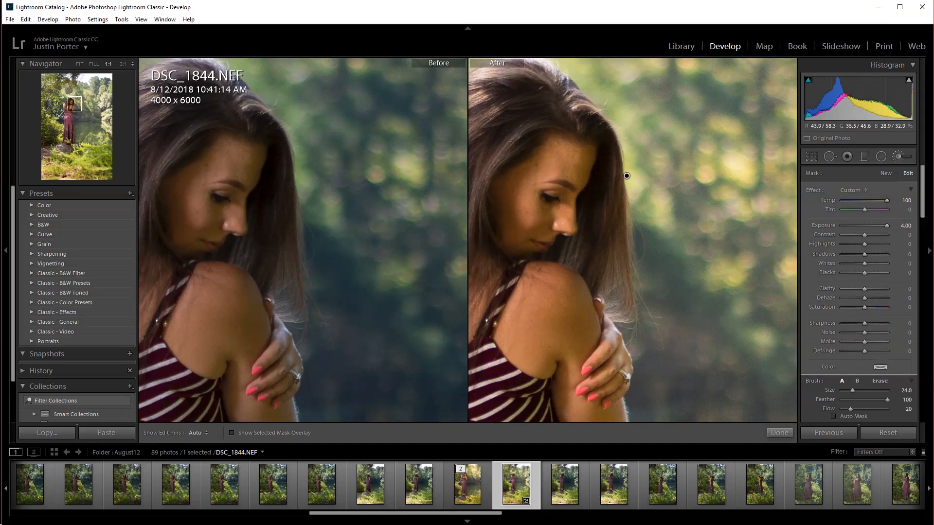
{"action": "mouse_move", "coordinate": [523, 133]}
{"action": "left_mouse_down"}
{"action": "mouse_move", "coordinate": [482, 181]}
{"action": "mouse_move", "coordinate": [483, 145]}
{"action": "mouse_move", "coordinate": [462, 210]}
{"action": "left_mouse_up"}
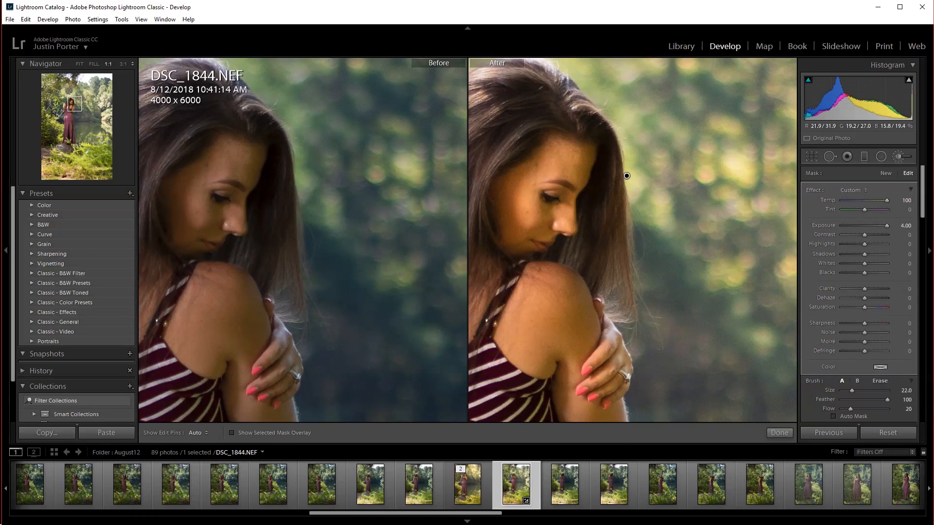
{"action": "mouse_move", "coordinate": [540, 350]}
{"action": "left_mouse_down"}
{"action": "mouse_move", "coordinate": [603, 156]}
{"action": "mouse_move", "coordinate": [626, 128]}
{"action": "mouse_move", "coordinate": [645, 226]}
{"action": "mouse_move", "coordinate": [670, 248]}
{"action": "left_mouse_up"}
{"action": "scroll", "coordinate": [635, 171], "scroll_direction": "up", "scroll_amount": 2}
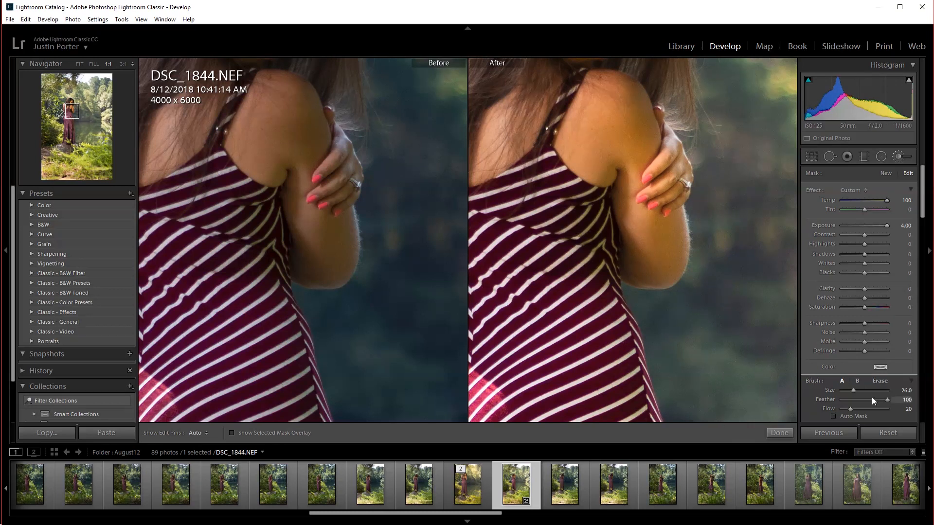
{"action": "scroll", "coordinate": [367, 221], "scroll_direction": "up", "scroll_amount": 1}
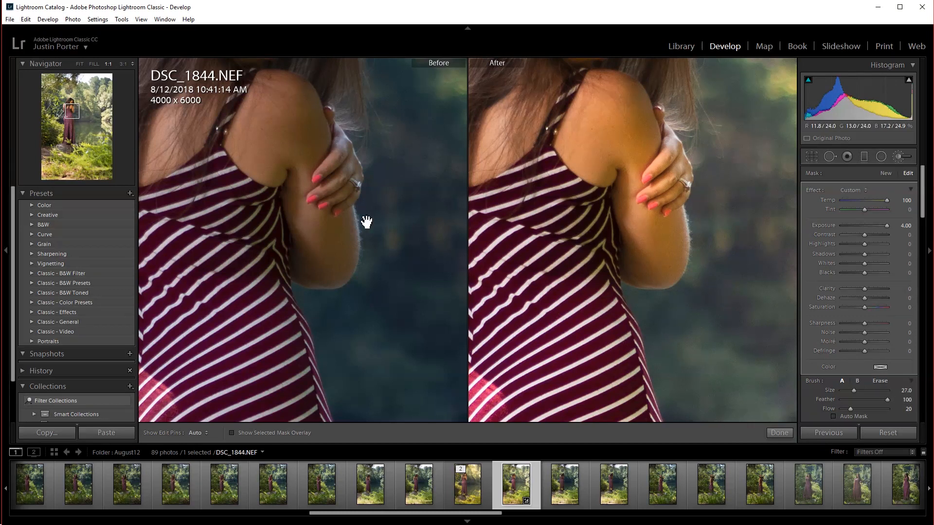
{"action": "left_click", "coordinate": [84, 63]}
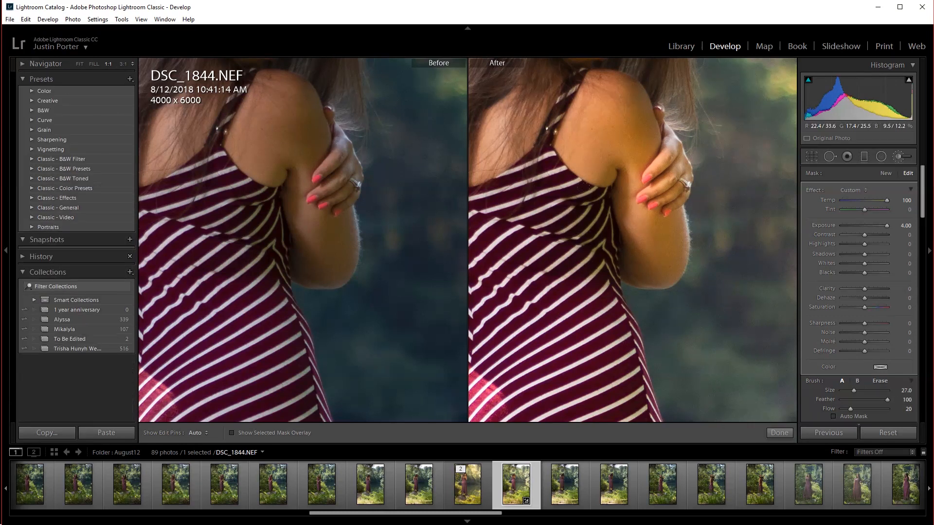
{"action": "left_click", "coordinate": [80, 63]}
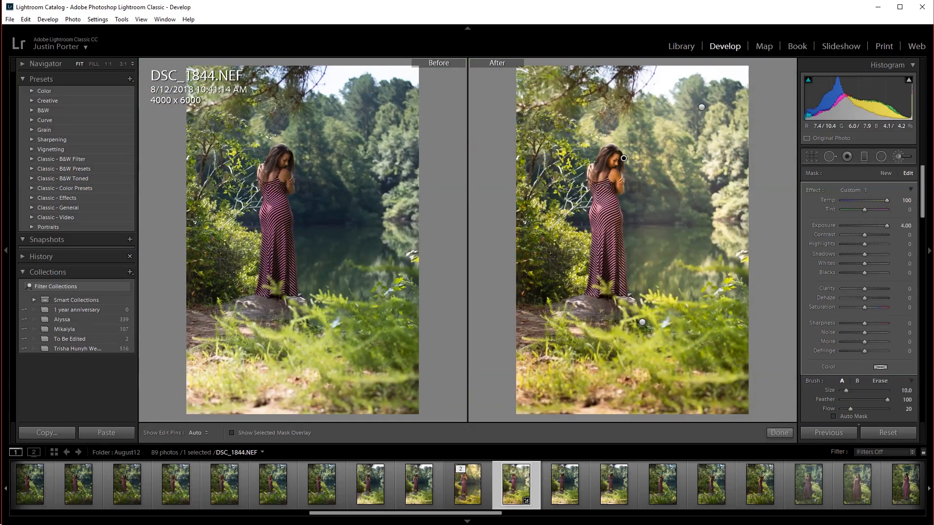
Start another warm brush mask and paint light over the background trees and lake beside the woman, enlarging the brush to 29.
{"action": "key", "text": "h"}
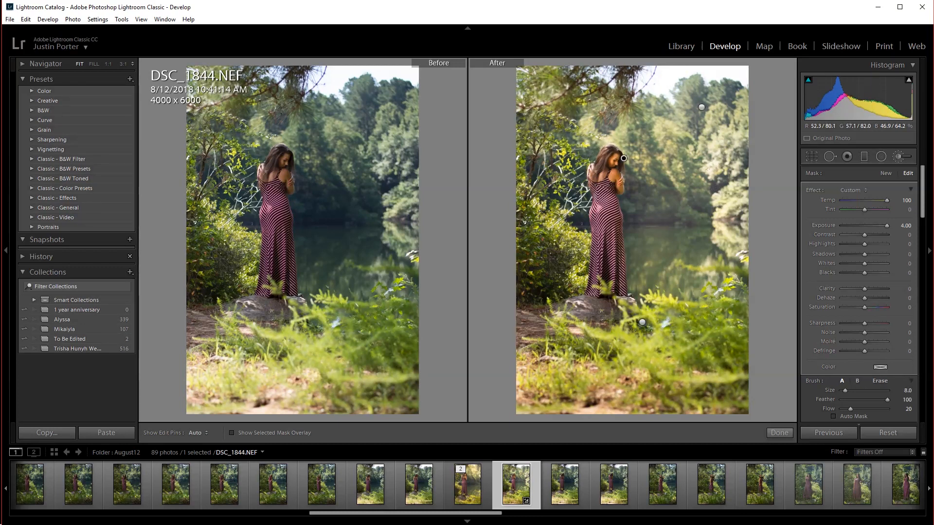
{"action": "left_click", "coordinate": [884, 175]}
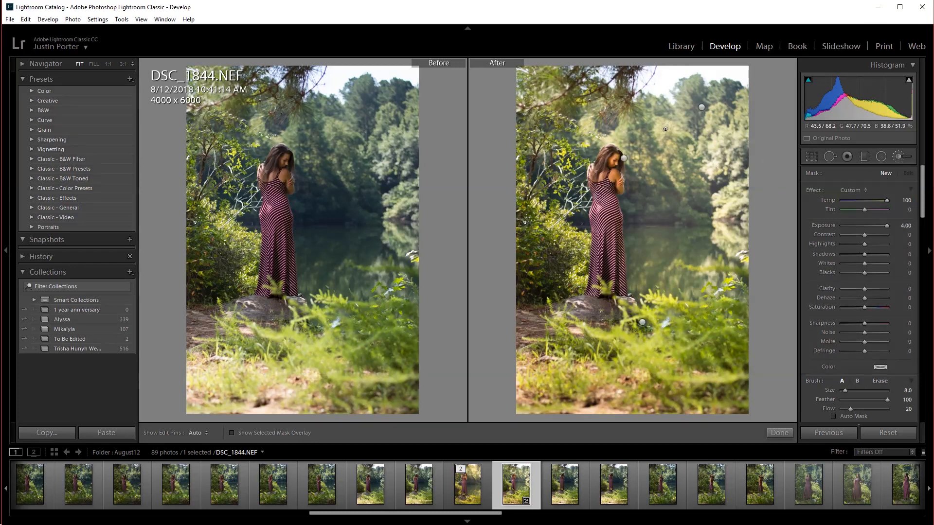
{"action": "left_click", "coordinate": [677, 155]}
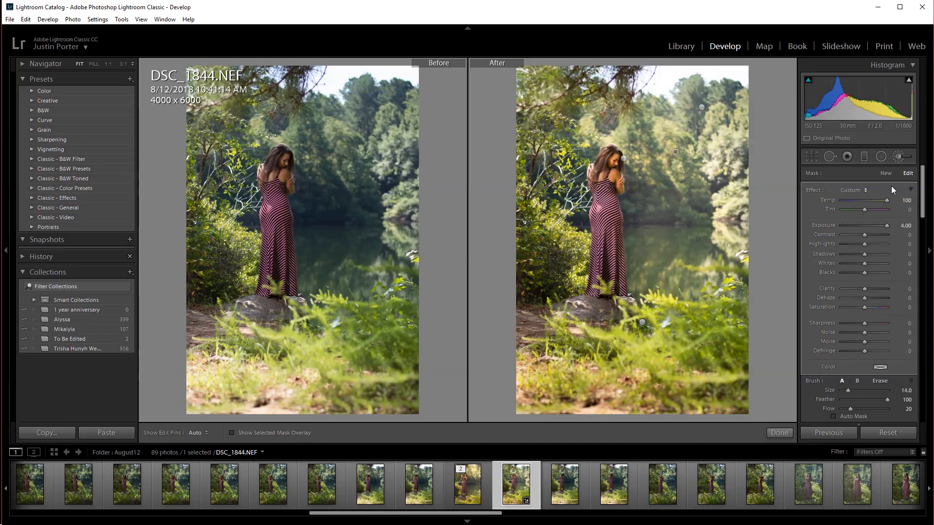
{"action": "scroll", "coordinate": [620, 90], "scroll_direction": "up", "scroll_amount": 1}
{"action": "mouse_move", "coordinate": [652, 121]}
{"action": "left_mouse_down"}
{"action": "mouse_move", "coordinate": [631, 133]}
{"action": "mouse_move", "coordinate": [599, 106]}
{"action": "mouse_move", "coordinate": [677, 174]}
{"action": "mouse_move", "coordinate": [684, 163]}
{"action": "mouse_move", "coordinate": [730, 228]}
{"action": "mouse_move", "coordinate": [715, 93]}
{"action": "mouse_move", "coordinate": [657, 105]}
{"action": "mouse_move", "coordinate": [691, 97]}
{"action": "mouse_move", "coordinate": [734, 219]}
{"action": "left_mouse_up"}
{"action": "scroll", "coordinate": [684, 191], "scroll_direction": "up", "scroll_amount": 4}
{"action": "mouse_move", "coordinate": [674, 167]}
{"action": "left_mouse_down"}
{"action": "mouse_move", "coordinate": [647, 200]}
{"action": "mouse_move", "coordinate": [638, 194]}
{"action": "mouse_move", "coordinate": [642, 253]}
{"action": "mouse_move", "coordinate": [701, 257]}
{"action": "mouse_move", "coordinate": [686, 214]}
{"action": "left_mouse_up"}
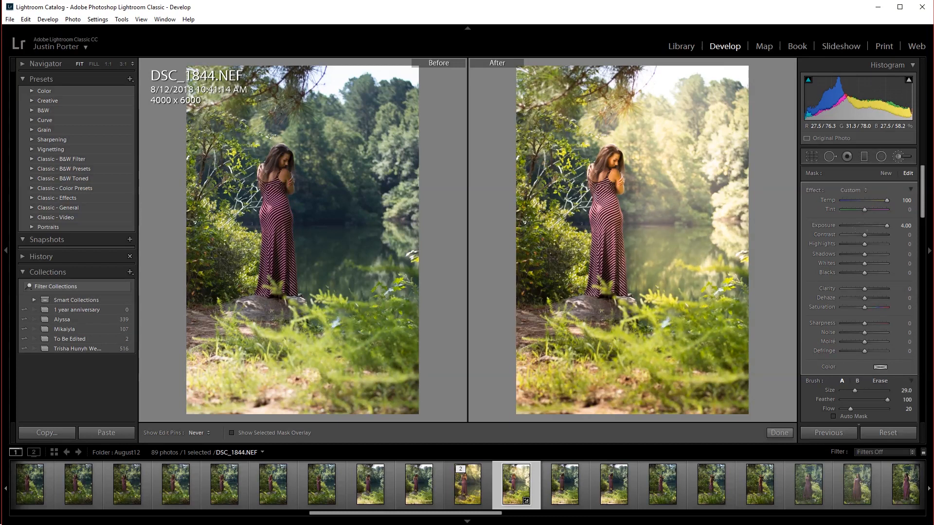
Set the background light mask's exposure to 1.60 and contrast to 74, toggling the visibility of the edit pins.
{"action": "double_click", "coordinate": [888, 226]}
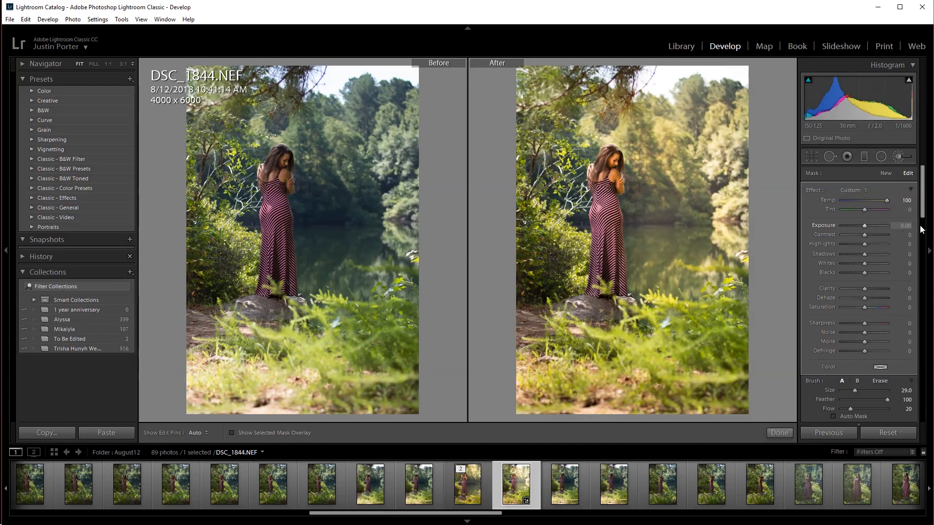
{"action": "left_click_drag", "start_coordinate": [907, 226], "coordinate": [914, 226]}
{"action": "mouse_move", "coordinate": [903, 226]}
{"action": "left_mouse_down"}
{"action": "mouse_move", "coordinate": [915, 235]}
{"action": "mouse_move", "coordinate": [897, 232]}
{"action": "mouse_move", "coordinate": [913, 225]}
{"action": "mouse_move", "coordinate": [904, 241]}
{"action": "left_mouse_up"}
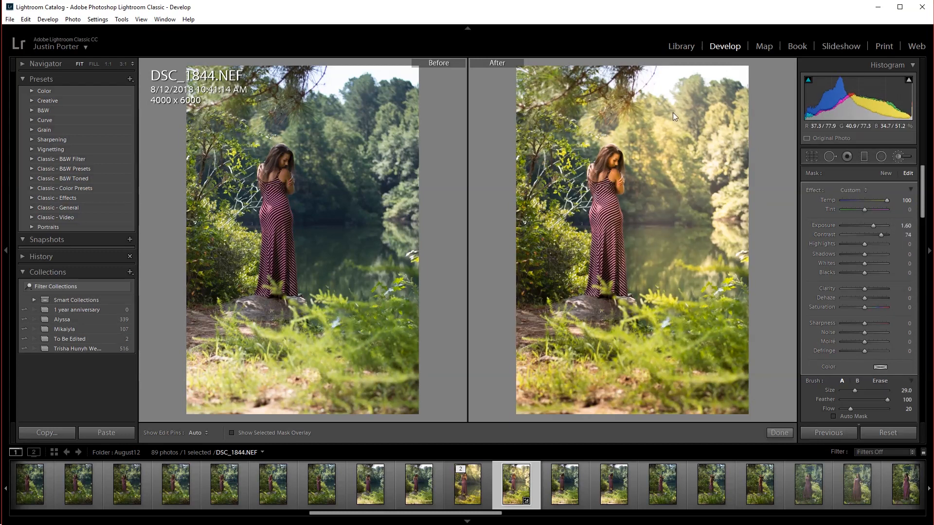
{"action": "key", "text": "h"}
{"action": "key", "text": "h"}
Crop the photo more tightly around the woman to 3197 x 4912 pixels and apply the crop.
{"action": "left_click", "coordinate": [862, 155]}
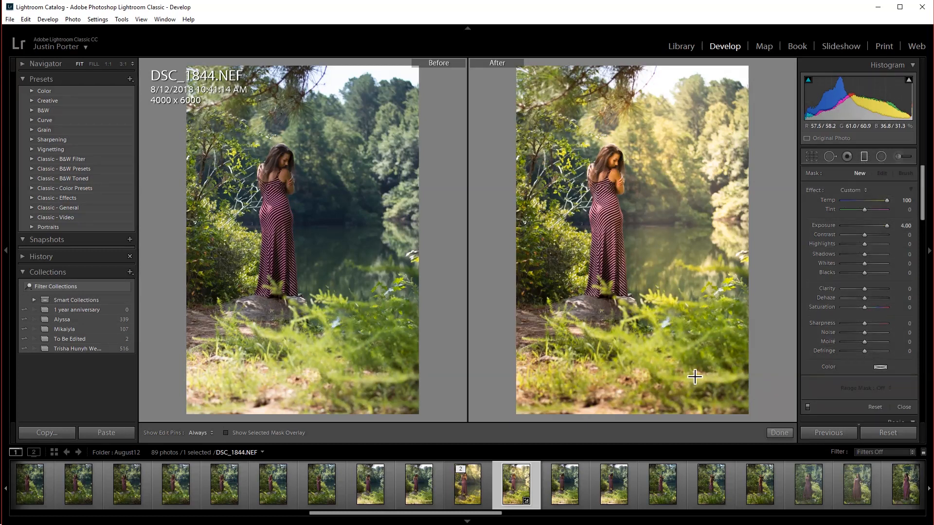
{"action": "left_click", "coordinate": [812, 156]}
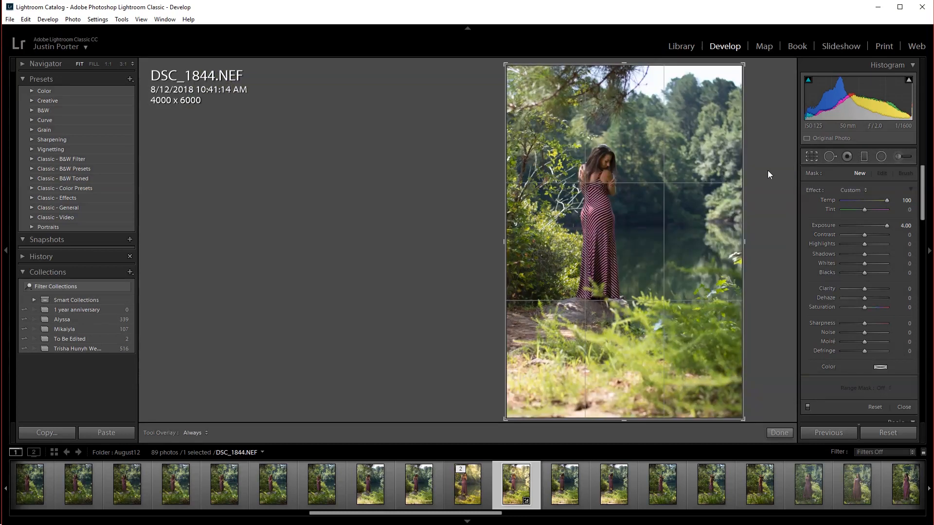
{"action": "left_click_drag", "start_coordinate": [353, 64], "coordinate": [370, 77]}
{"action": "left_click_drag", "start_coordinate": [568, 403], "coordinate": [567, 384]}
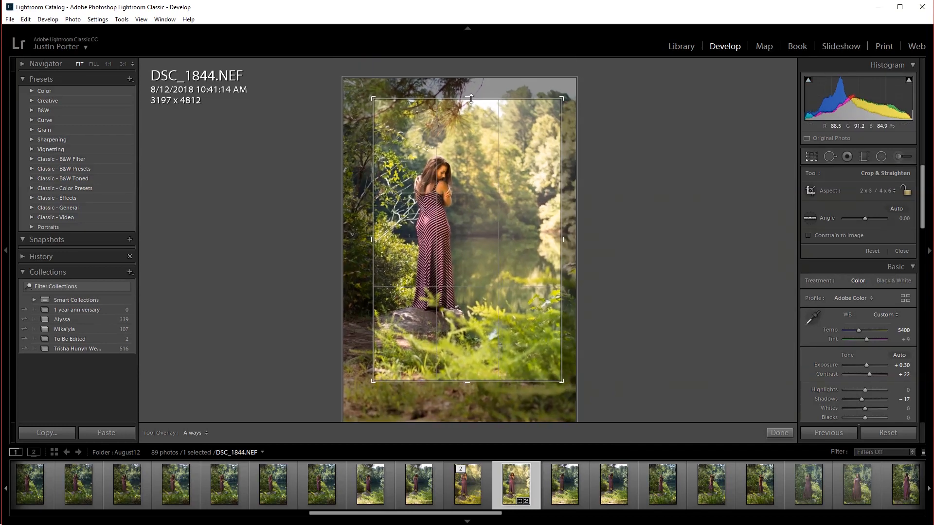
{"action": "left_click", "coordinate": [780, 432]}
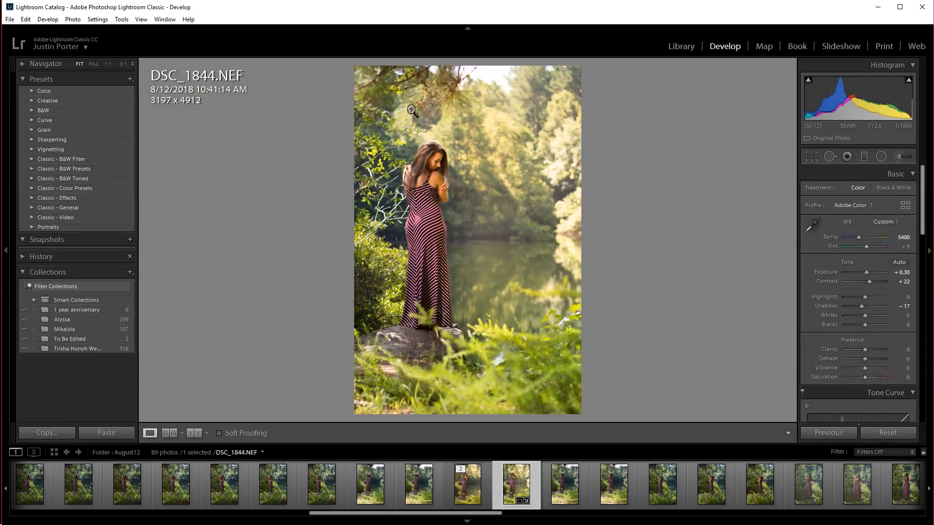
{"action": "scroll", "coordinate": [856, 292], "scroll_direction": "down", "scroll_amount": 5}
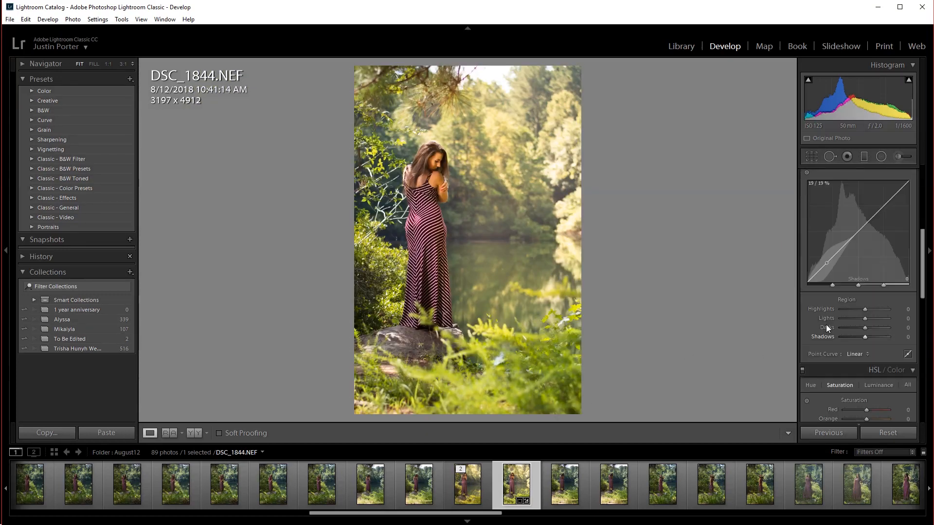
Try lowering the green saturation to -43 in the HSL adjustments, and reset it to its default.
{"action": "left_click_drag", "start_coordinate": [919, 275], "coordinate": [921, 387]}
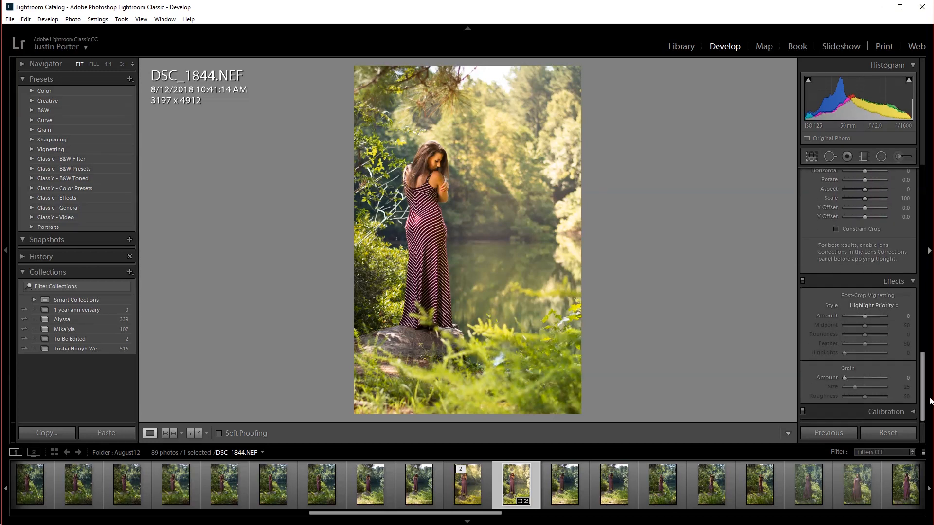
{"action": "scroll", "coordinate": [827, 345], "scroll_direction": "up", "scroll_amount": 6}
{"action": "scroll", "coordinate": [836, 331], "scroll_direction": "down", "scroll_amount": 3}
{"action": "scroll", "coordinate": [814, 299], "scroll_direction": "up", "scroll_amount": 2}
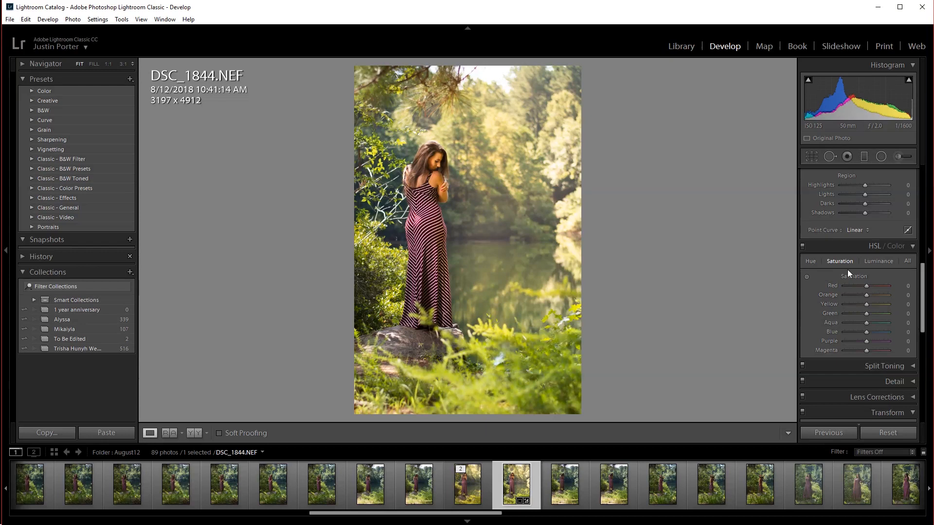
{"action": "left_click_drag", "start_coordinate": [911, 320], "coordinate": [905, 320]}
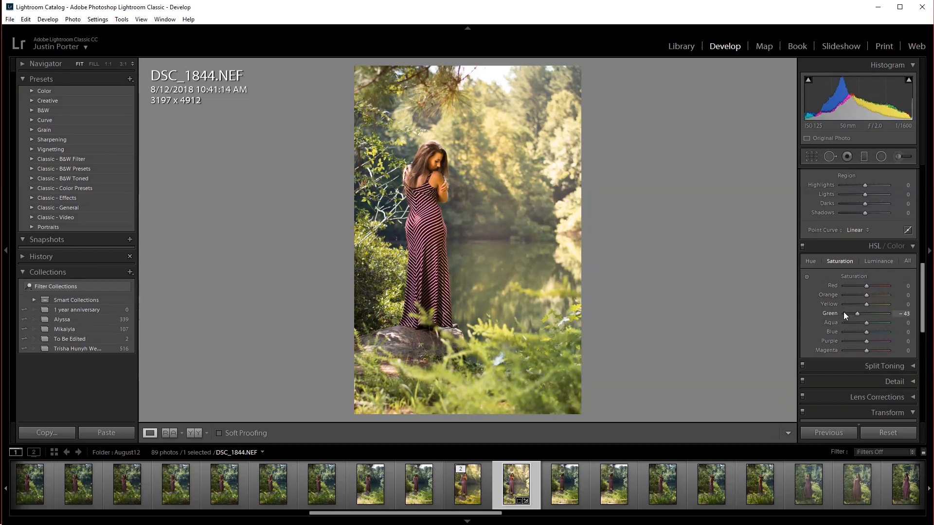
{"action": "double_click", "coordinate": [857, 314]}
Shift the hue of the photo's greens toward yellow, to about -66.
{"action": "left_click", "coordinate": [815, 263]}
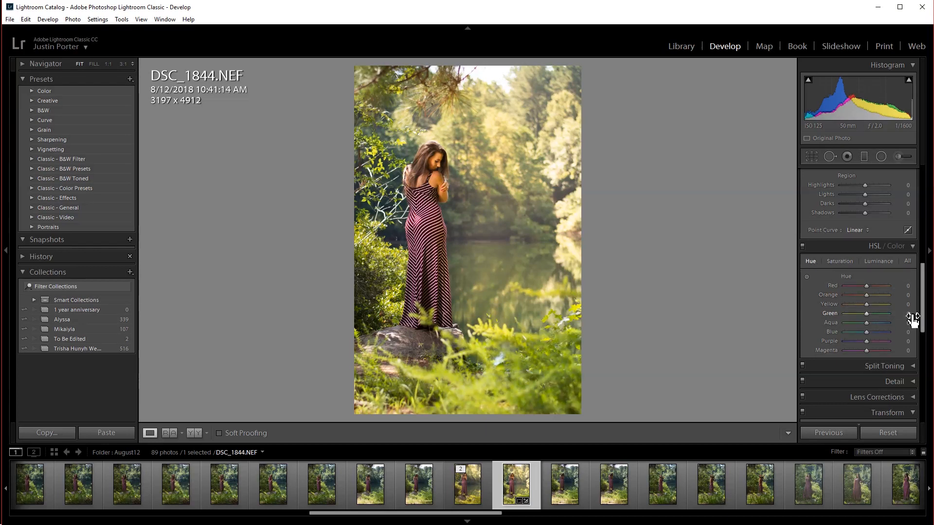
{"action": "left_click_drag", "start_coordinate": [912, 317], "coordinate": [880, 316]}
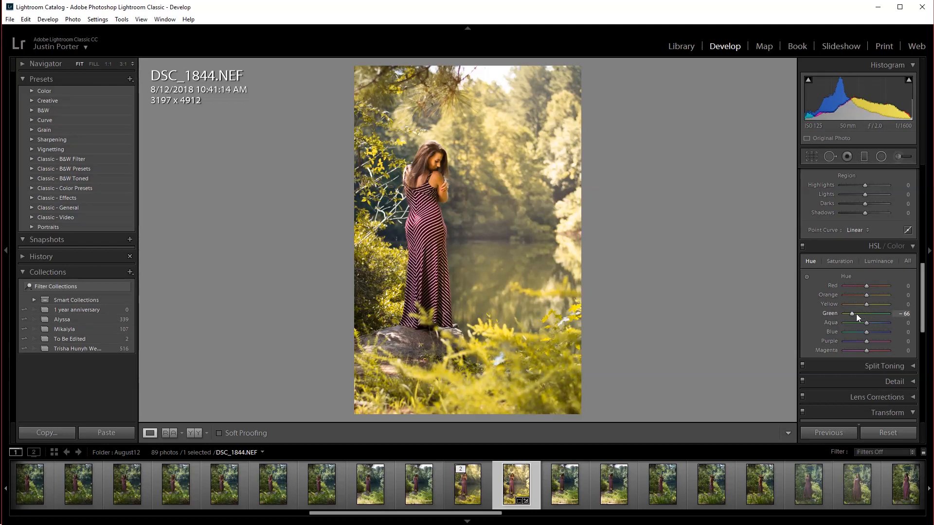
{"action": "left_click_drag", "start_coordinate": [908, 319], "coordinate": [885, 313]}
Compare the edited photo with its unedited version and the finished DSC_1844.tif, with the Adjustment Brush settings open.
{"action": "left_click", "coordinate": [903, 157]}
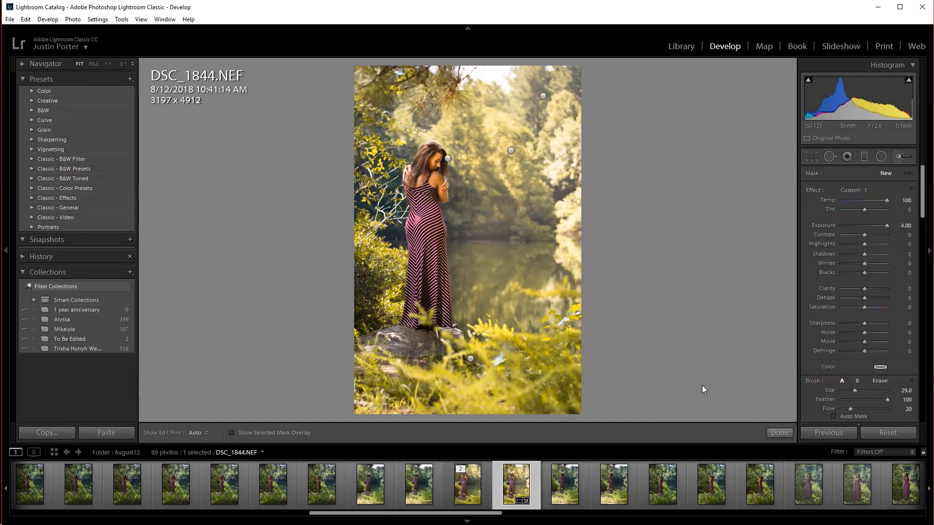
{"action": "key", "text": "backslash"}
{"action": "left_click", "coordinate": [474, 485]}
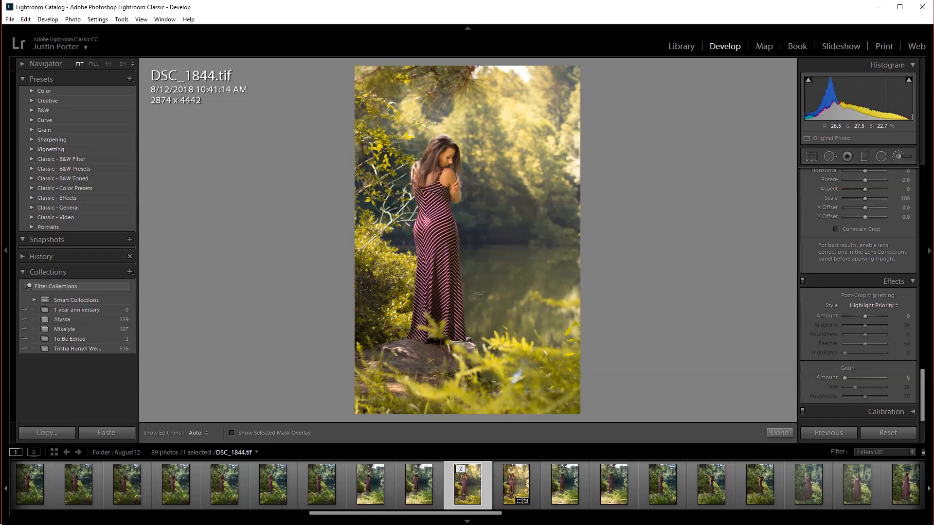
{"action": "left_click_drag", "start_coordinate": [924, 383], "coordinate": [911, 178]}
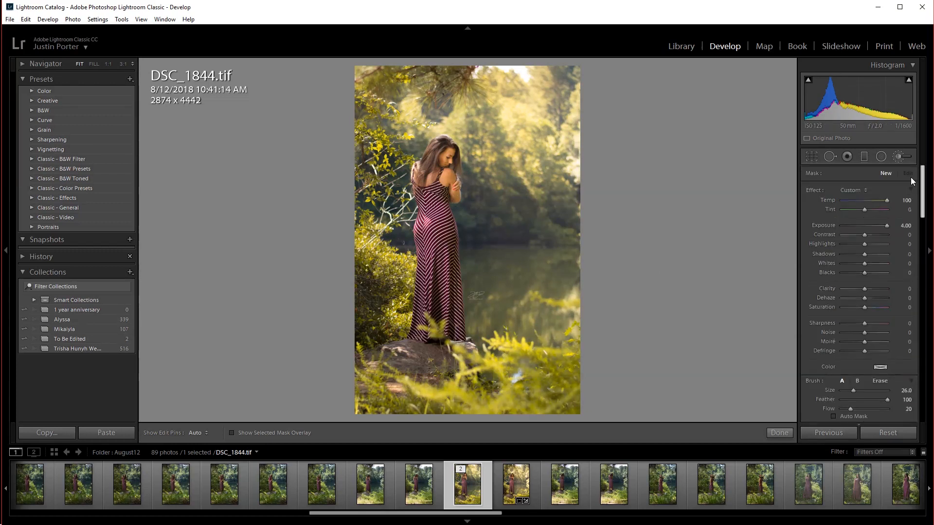